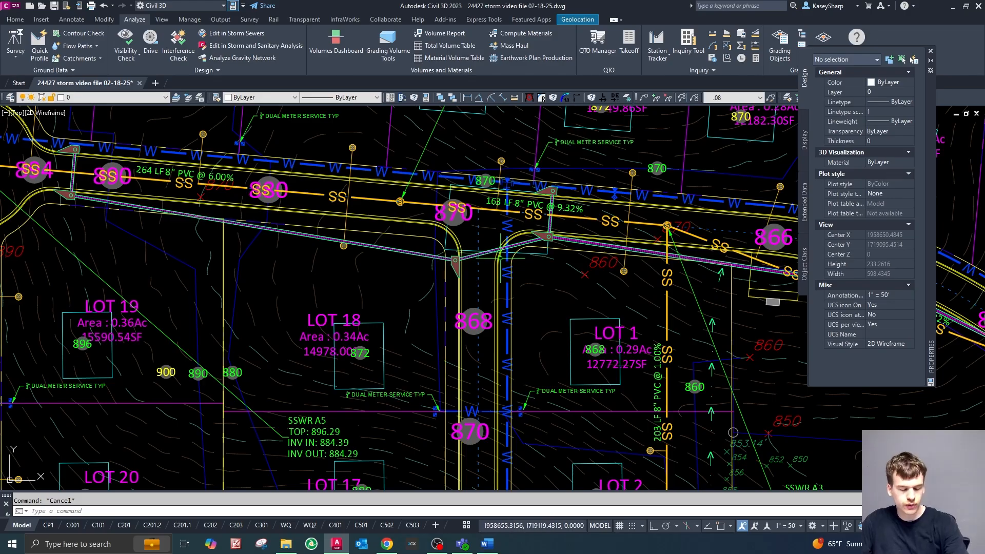
# Examine the storm pipe crossing of the 163 LF sanitary sewer run near the road intersection by Lots 18 and 1
pyautogui.scroll(-4, 500, 221)
pyautogui.scroll(4, 483, 204)
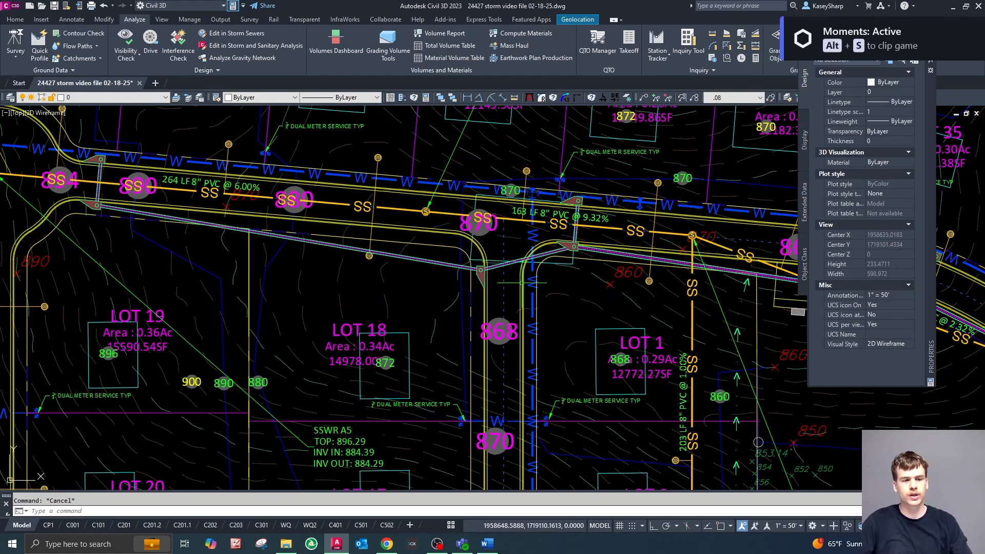
pyautogui.scroll(-6, 493, 241)
pyautogui.scroll(8, 588, 226)
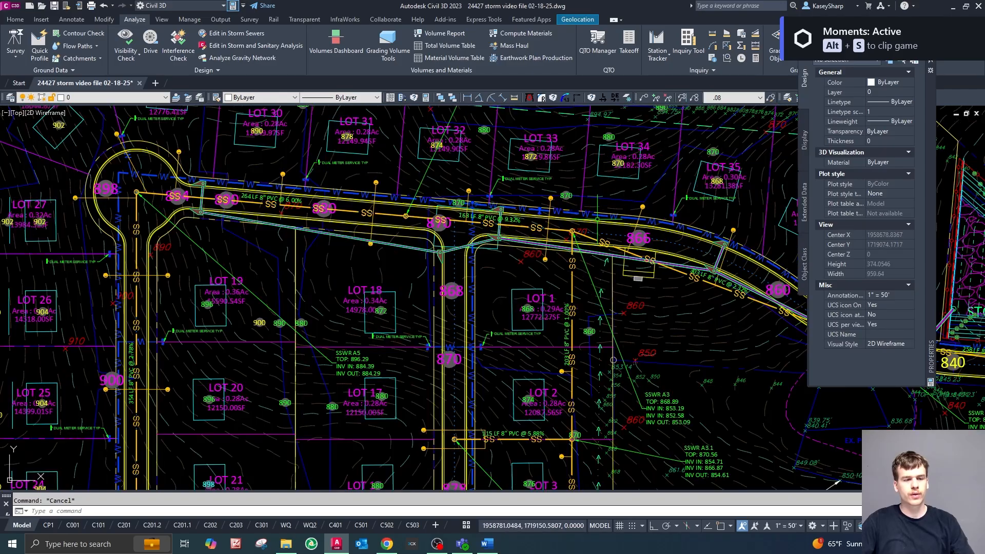
pyautogui.scroll(3, 564, 293)
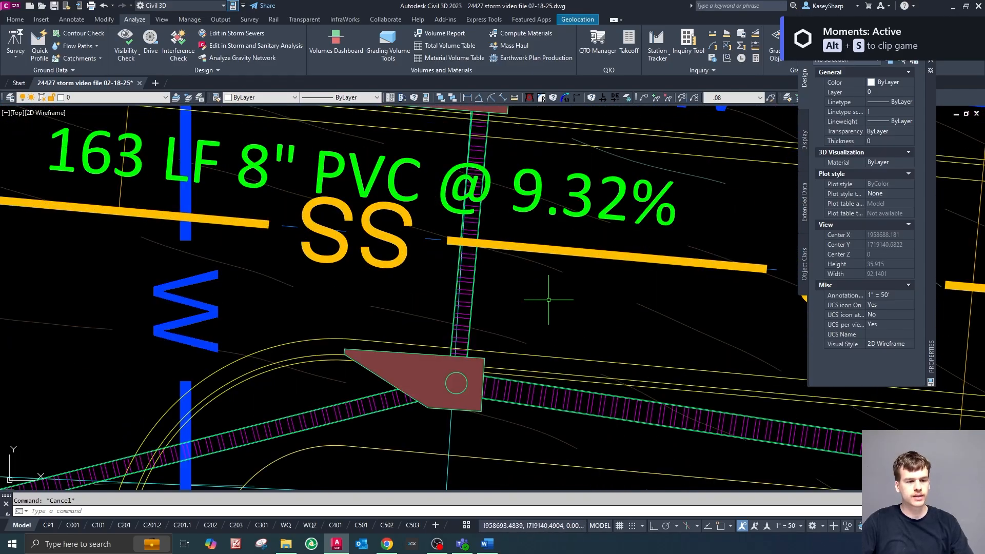
pyautogui.scroll(-3, 469, 253)
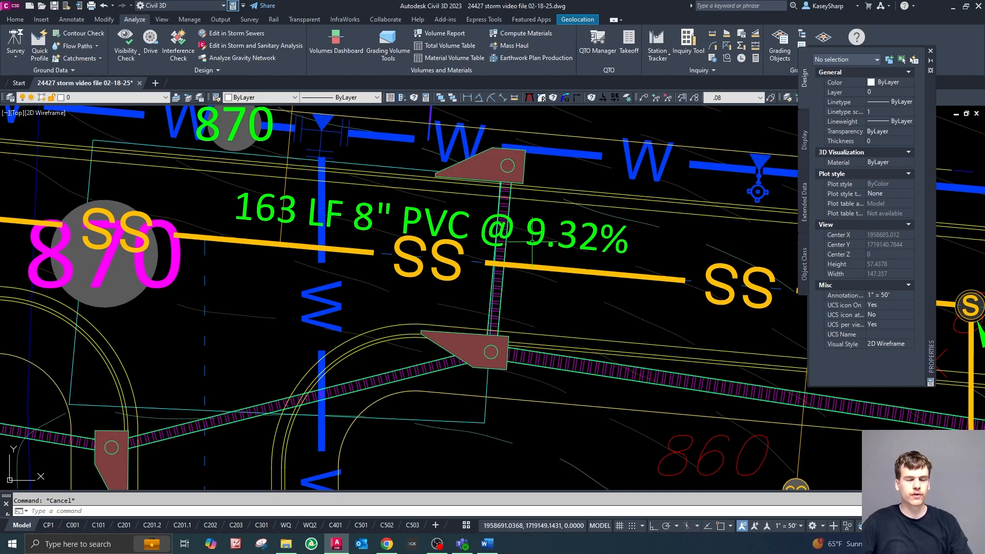
pyautogui.moveTo(531, 241)
pyautogui.scroll(-4, 532, 244)
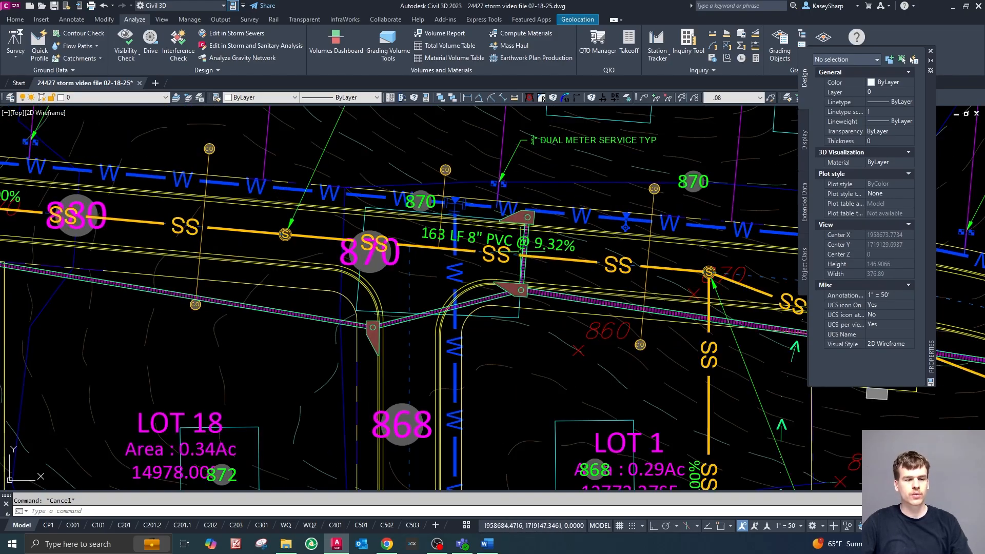
pyautogui.scroll(4, 508, 257)
pyautogui.scroll(-8, 487, 263)
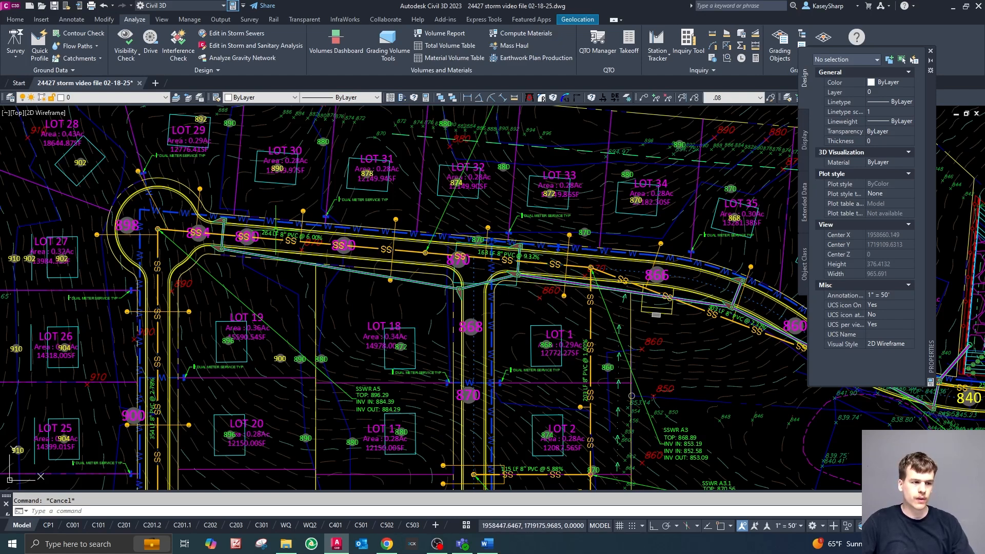
# Examine the storm, sanitary sewer and water line layout along the entrance road up to the cul-de-sac
pyautogui.scroll(-3, 276, 230)
pyautogui.scroll(4, 319, 247)
pyautogui.scroll(-4, 359, 266)
pyautogui.scroll(3, 392, 281)
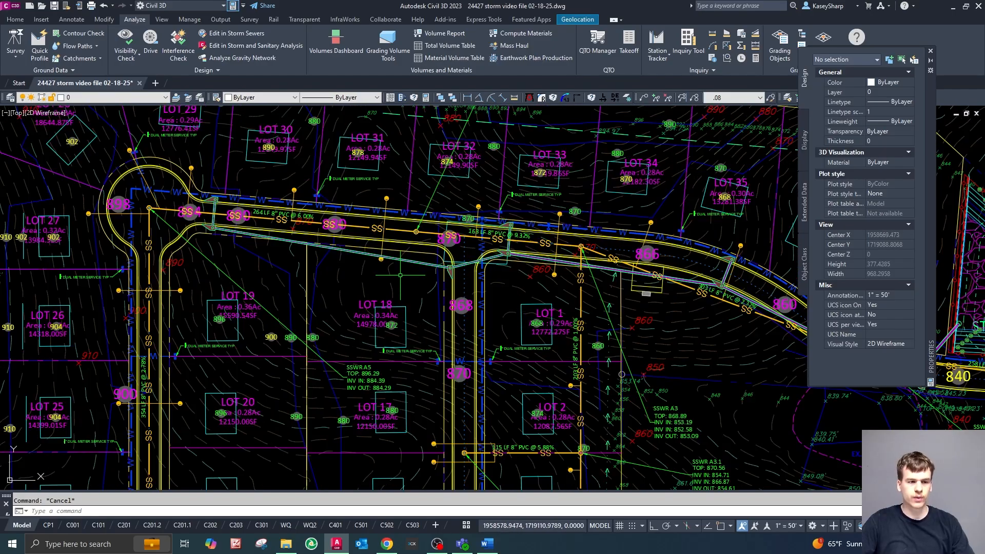
pyautogui.scroll(-3, 406, 274)
pyautogui.scroll(2, 414, 267)
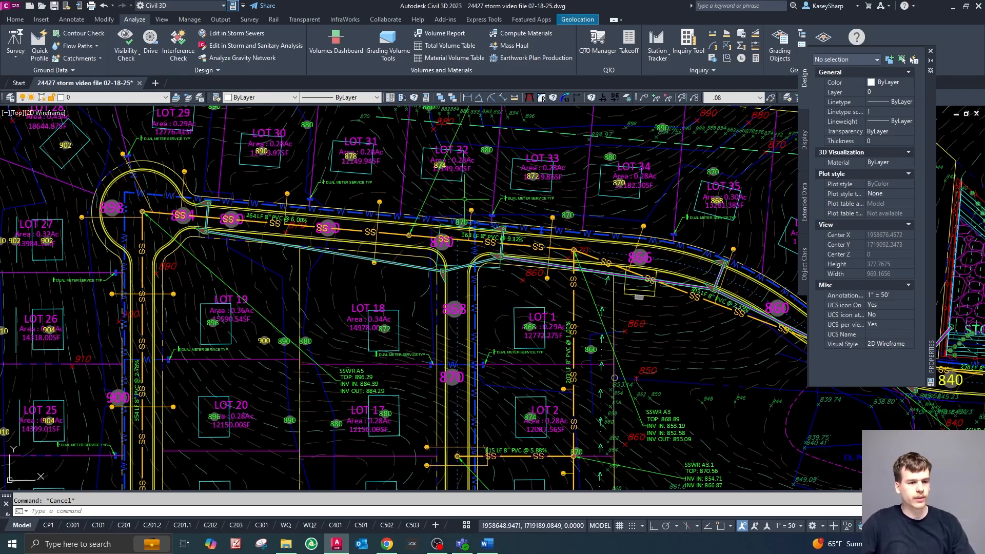
pyautogui.scroll(2, 466, 198)
pyautogui.scroll(-2, 475, 233)
pyautogui.scroll(-2, 572, 263)
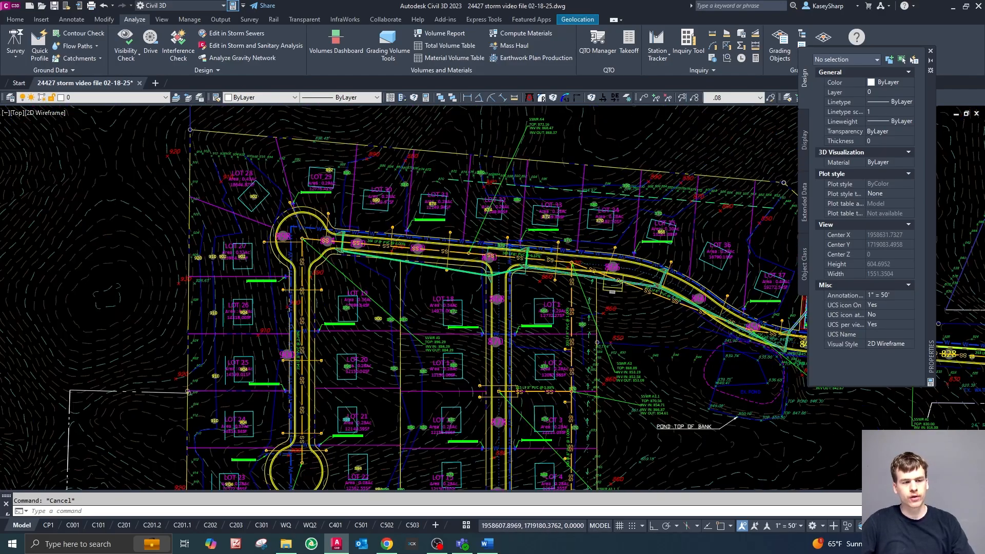
pyautogui.scroll(2, 478, 229)
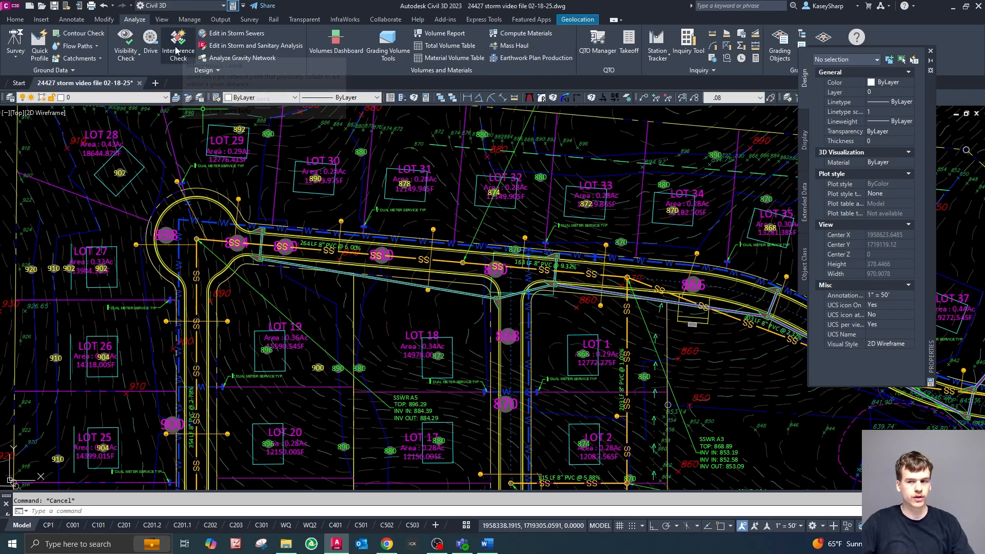
pyautogui.scroll(-2, 290, 148)
pyautogui.scroll(2, 262, 154)
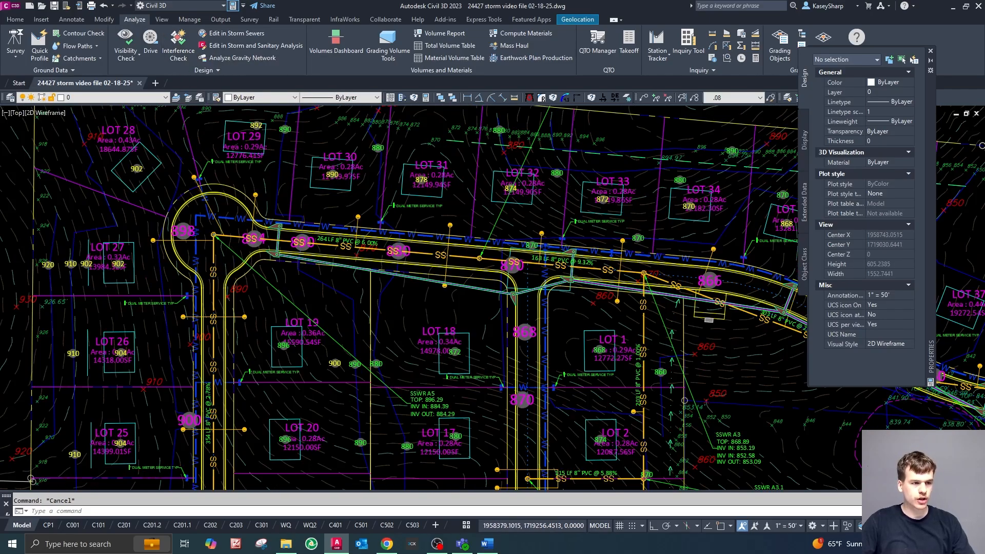
pyautogui.scroll(-2, 257, 154)
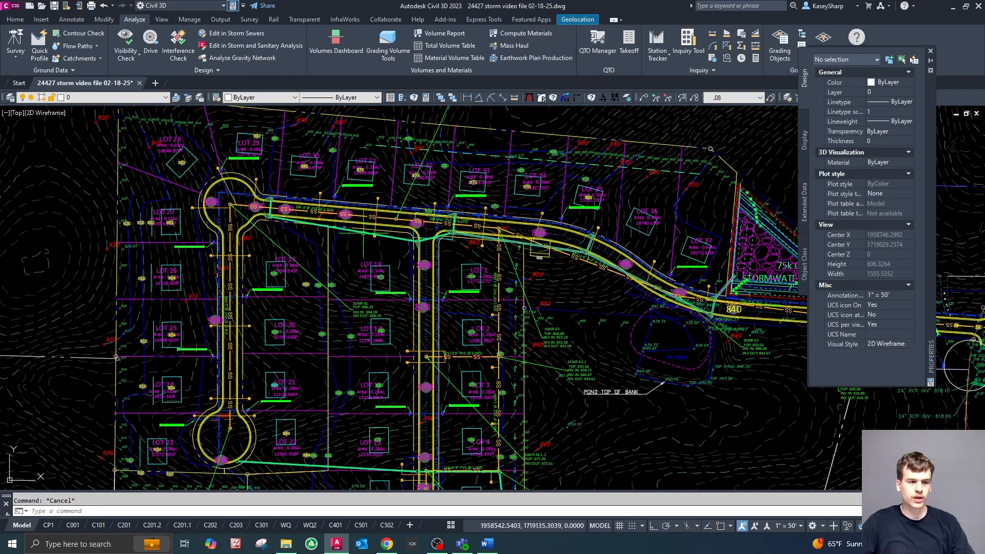
pyautogui.scroll(5, 263, 198)
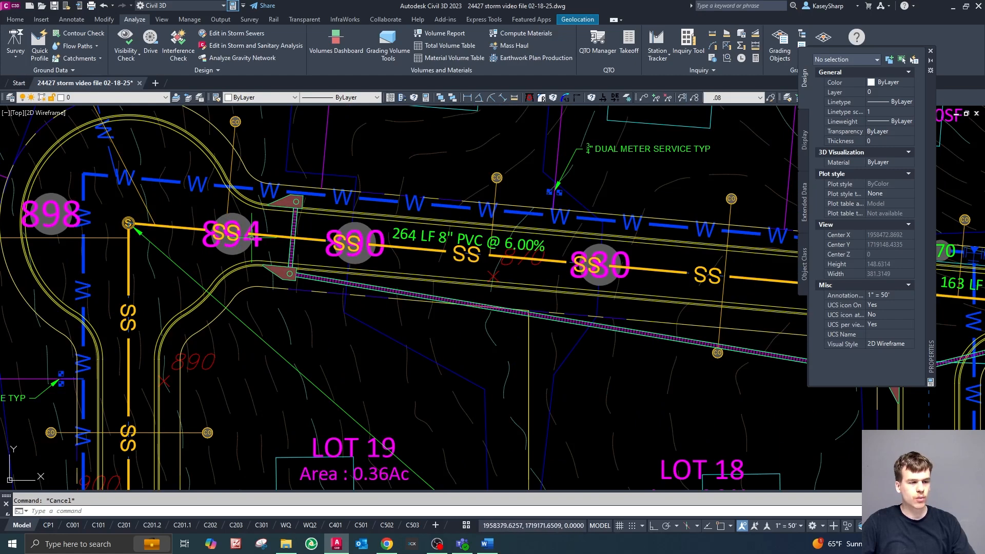
pyautogui.scroll(-4, 354, 236)
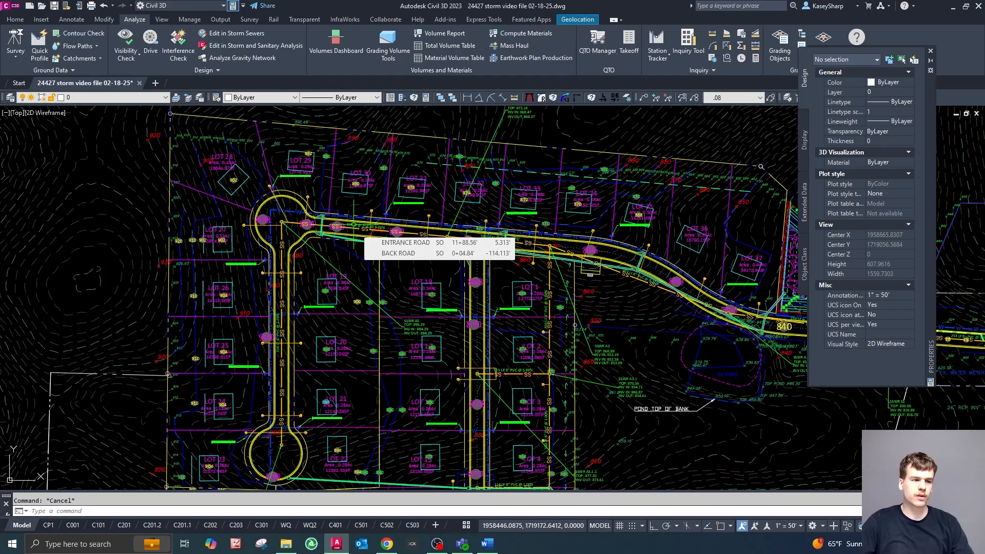
pyautogui.scroll(4, 354, 226)
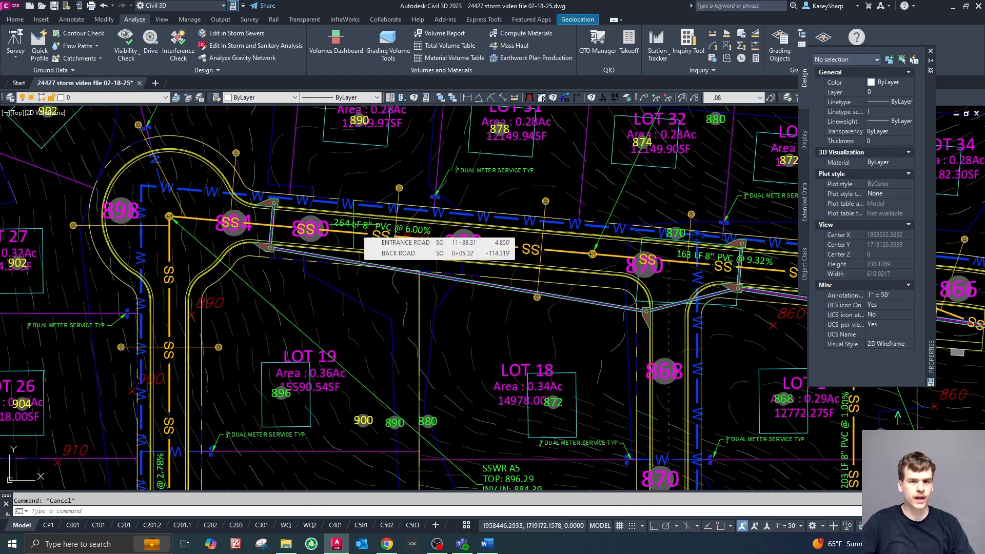
pyautogui.scroll(-3, 356, 233)
pyautogui.scroll(5, 370, 228)
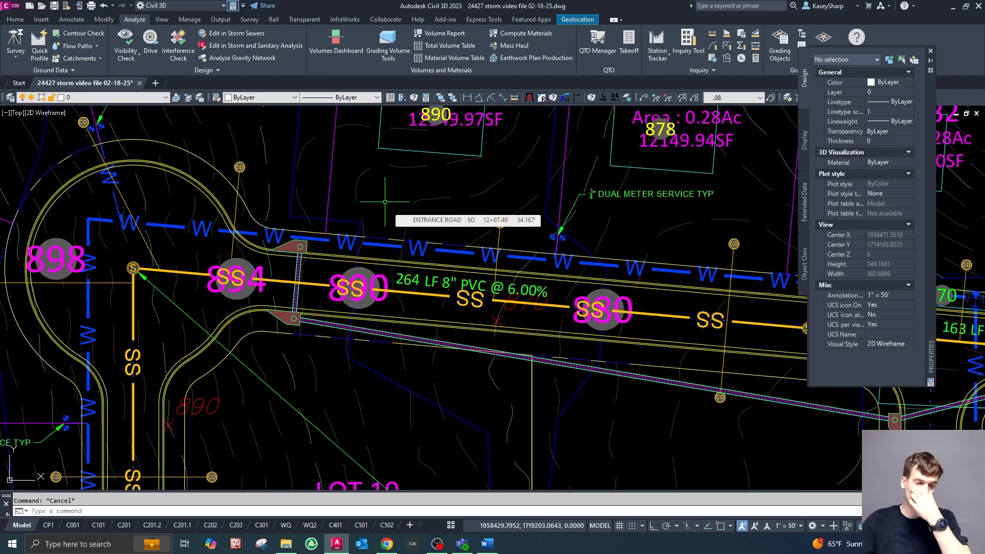
# Examine the storm and sanitary sewer profile views, including the pipe runs in the Storm A profile
pyautogui.scroll(-15, 385, 202)
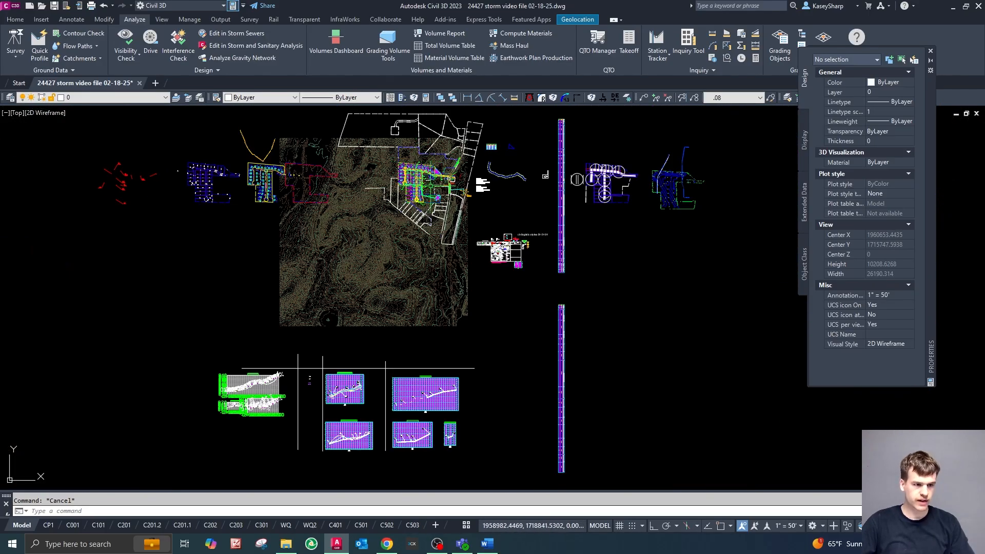
pyautogui.scroll(5, 413, 387)
pyautogui.scroll(6, 413, 386)
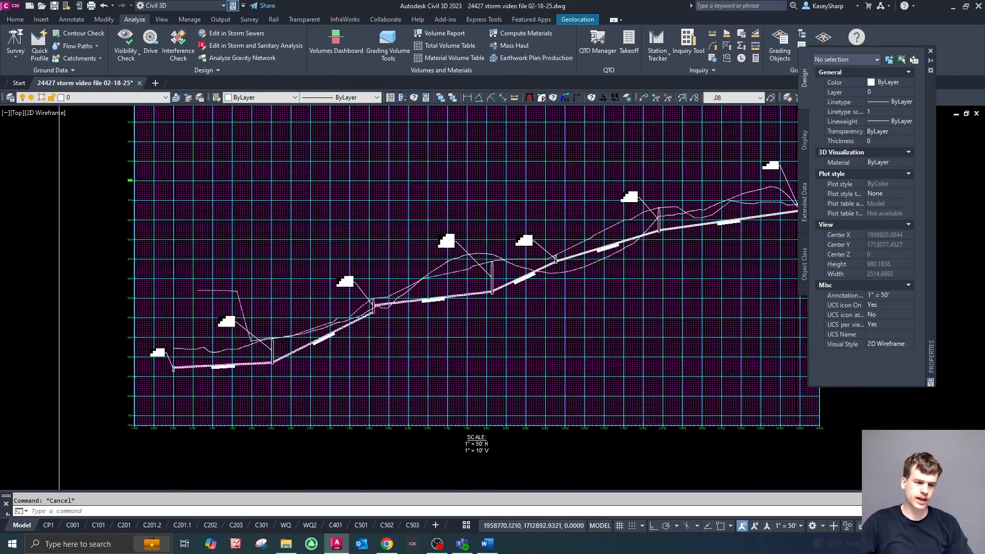
pyautogui.scroll(-5, 667, 216)
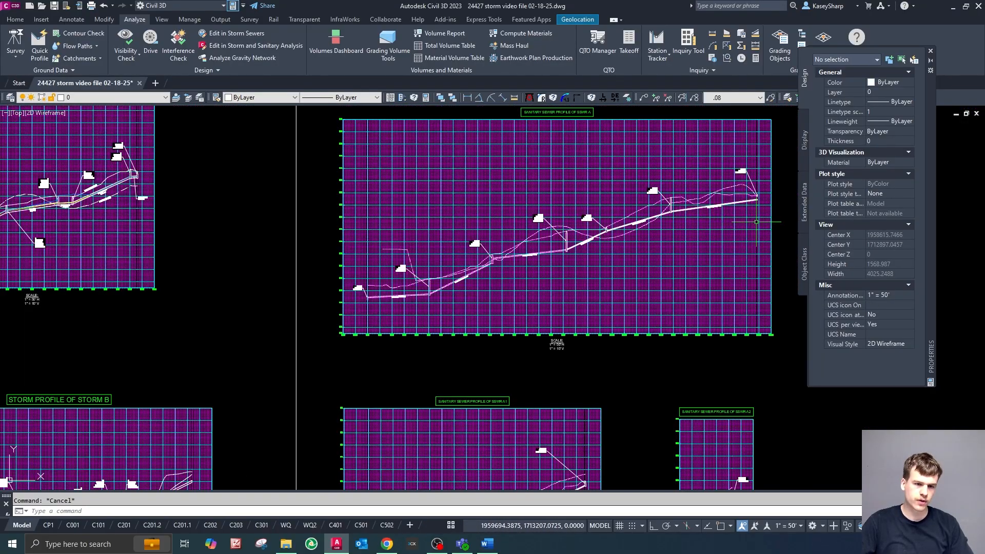
pyautogui.scroll(3, 572, 401)
pyautogui.scroll(-3, 552, 428)
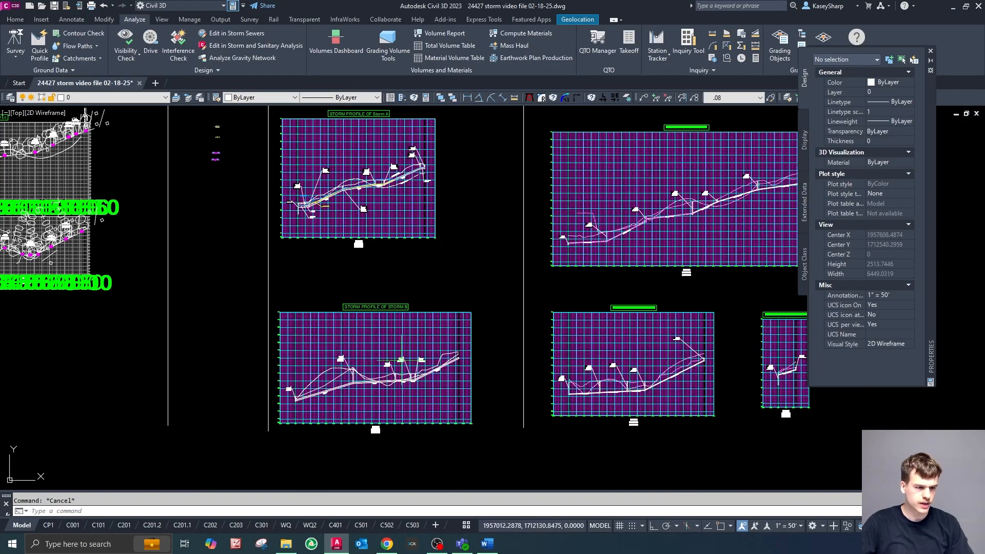
pyautogui.scroll(5, 452, 417)
pyautogui.scroll(-2, 451, 417)
pyautogui.scroll(1, 438, 190)
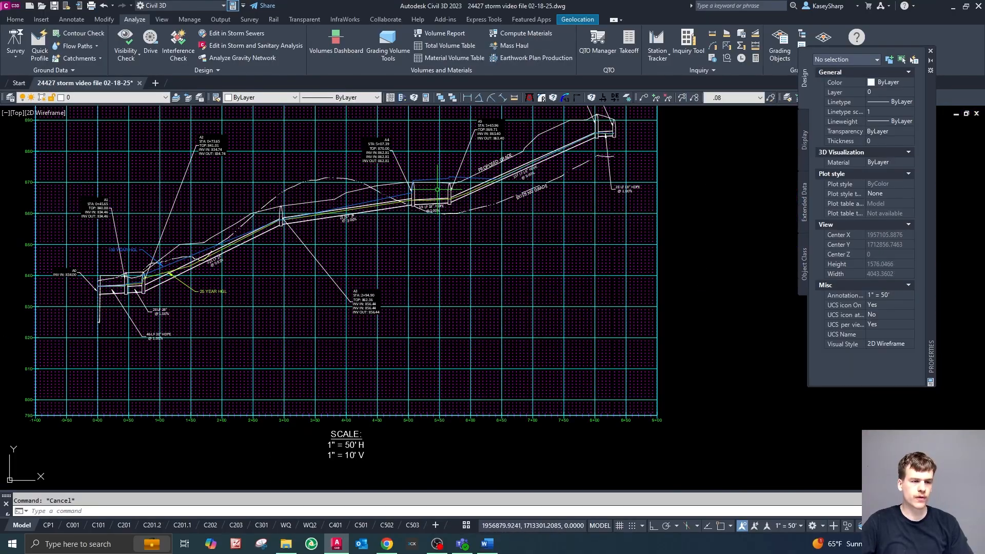
pyautogui.scroll(-10, 377, 329)
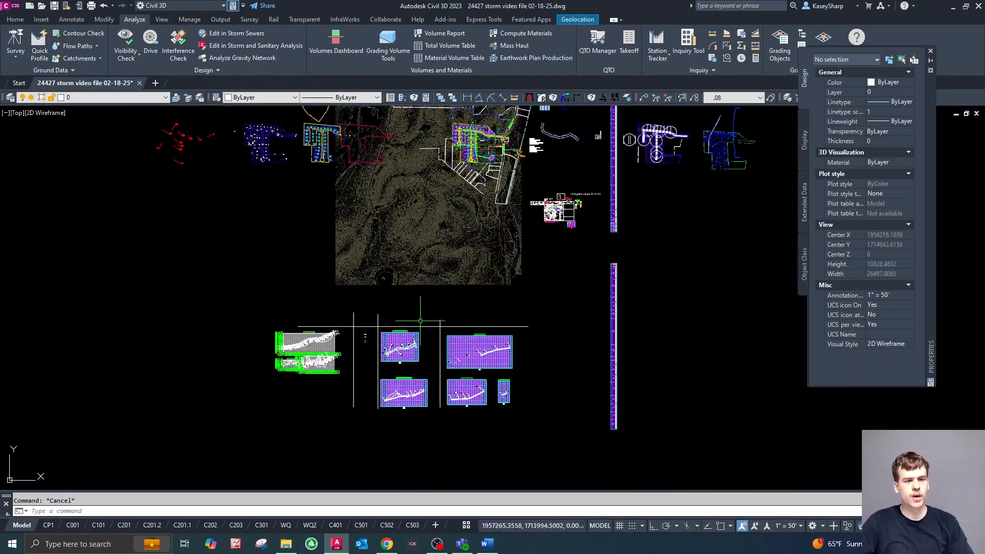
# Create an interference check named STORM A - SSWR A between the storm pipe and the crossing sanitary sewer pipe near the cul-de-sac
pyautogui.scroll(13, 468, 116)
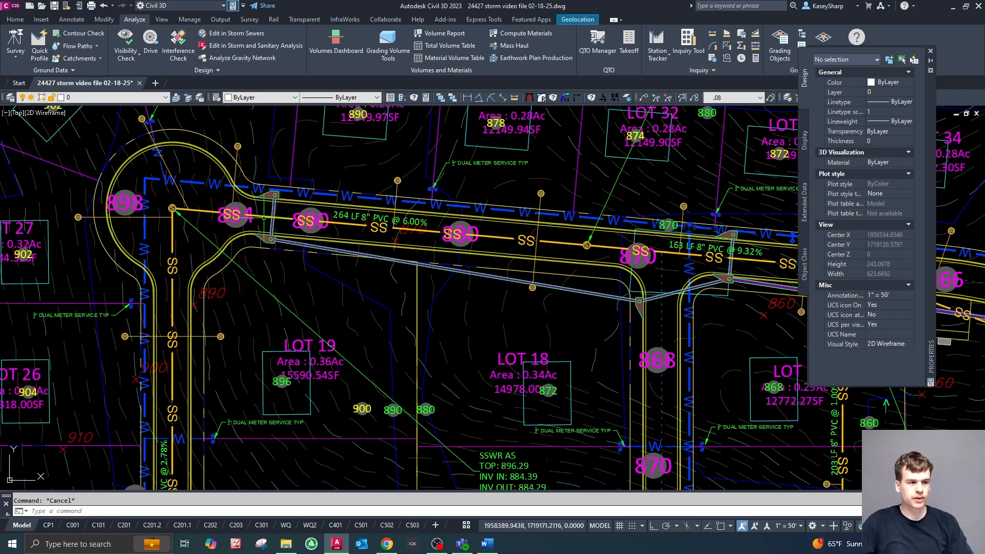
pyautogui.scroll(2, 203, 189)
pyautogui.scroll(-3, 203, 188)
pyautogui.scroll(3, 191, 160)
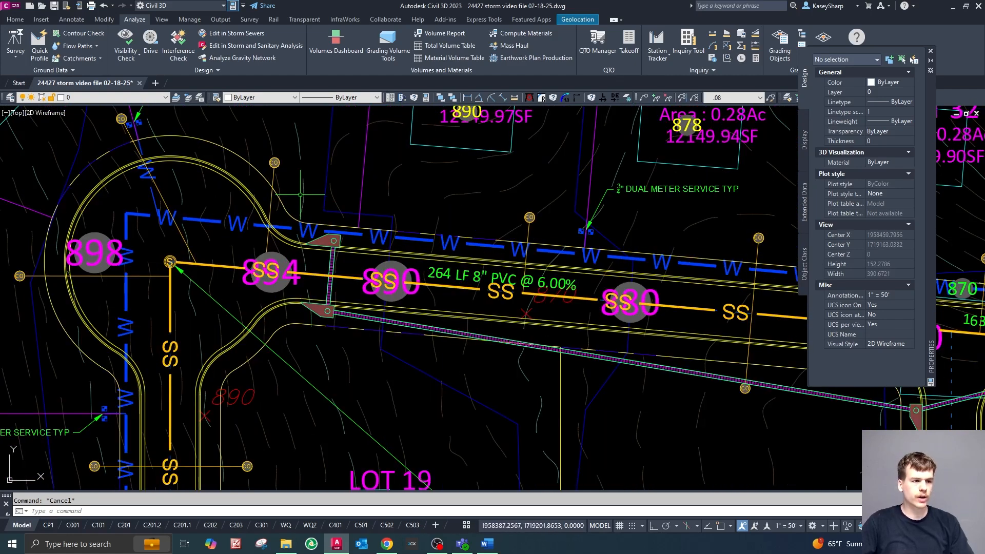
pyautogui.click(178, 45)
pyautogui.scroll(4, 307, 225)
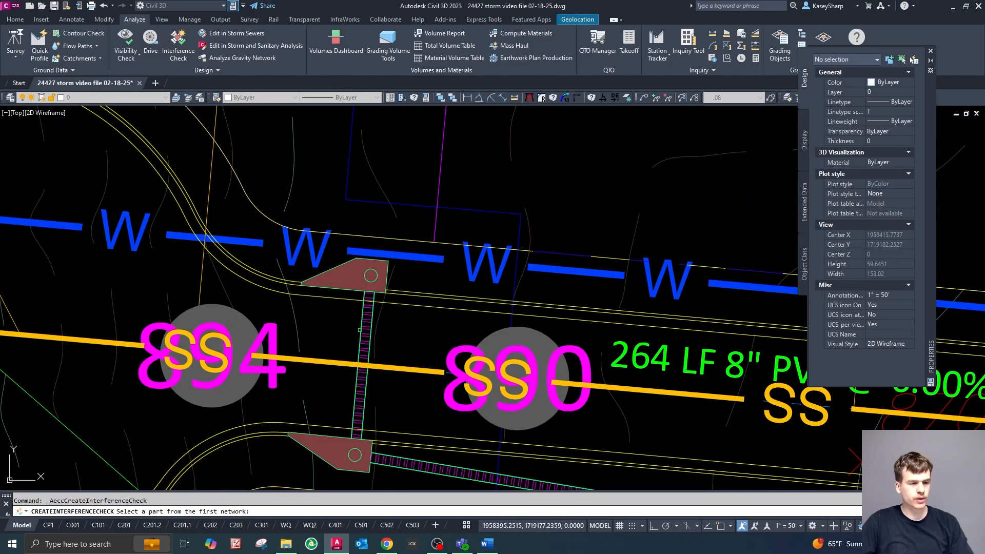
pyautogui.click(359, 331)
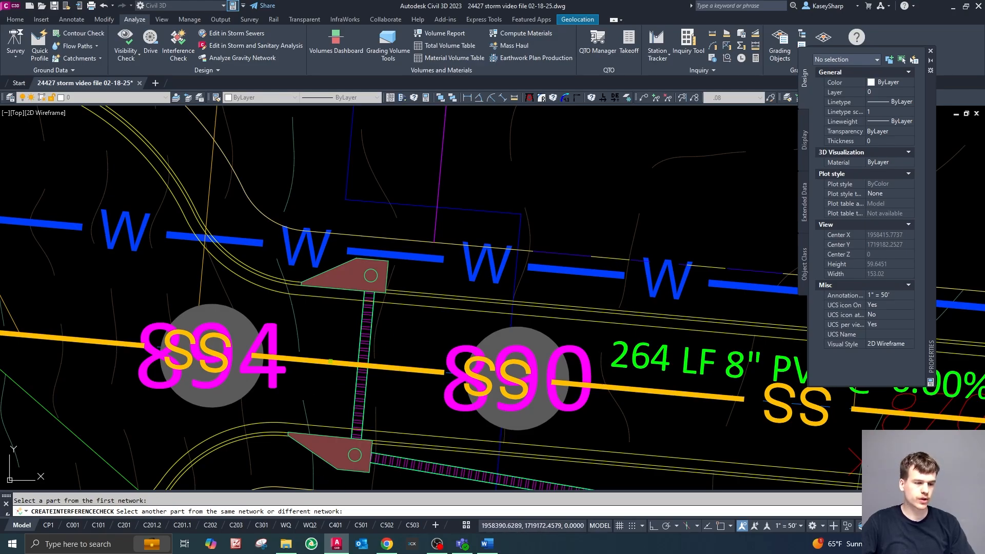
pyautogui.click(339, 361)
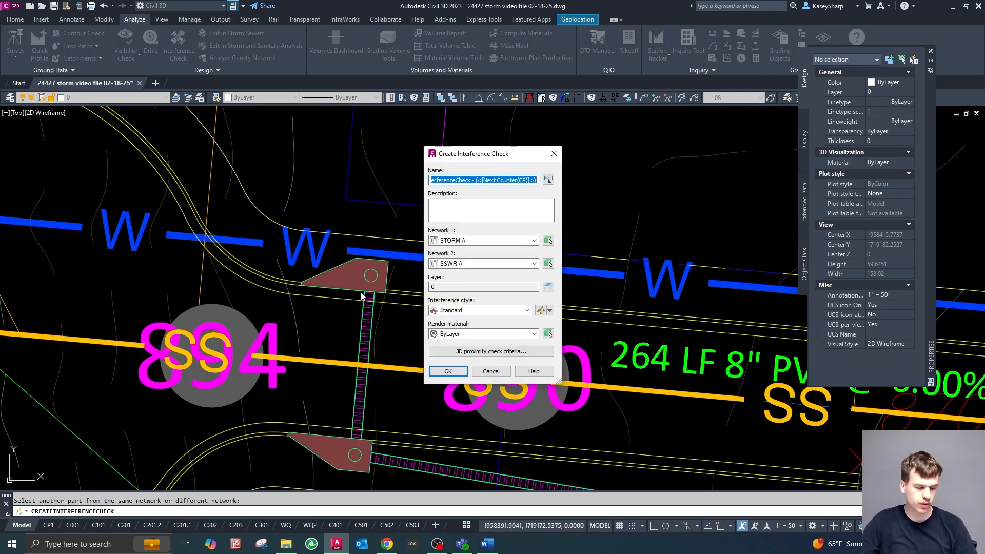
pyautogui.write('s')
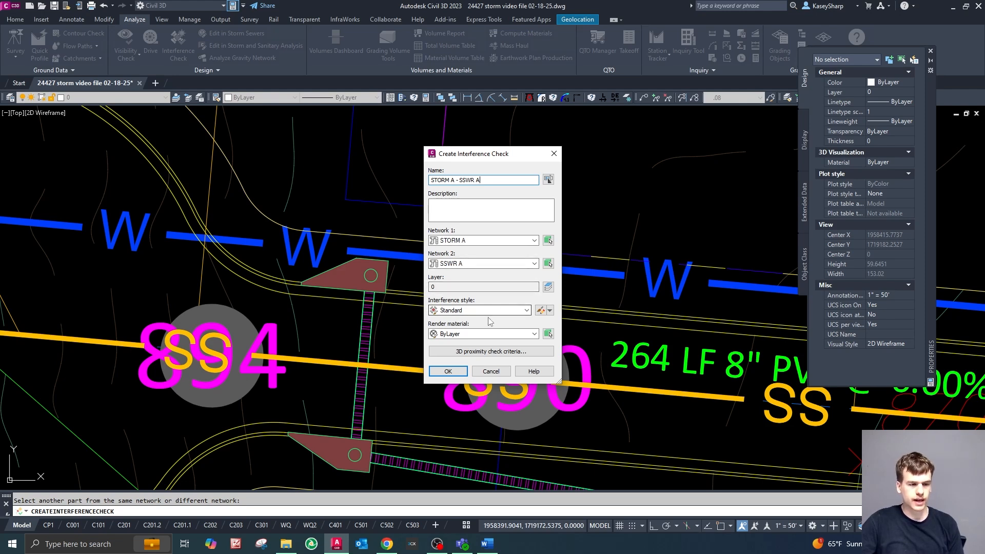
pyautogui.click(452, 374)
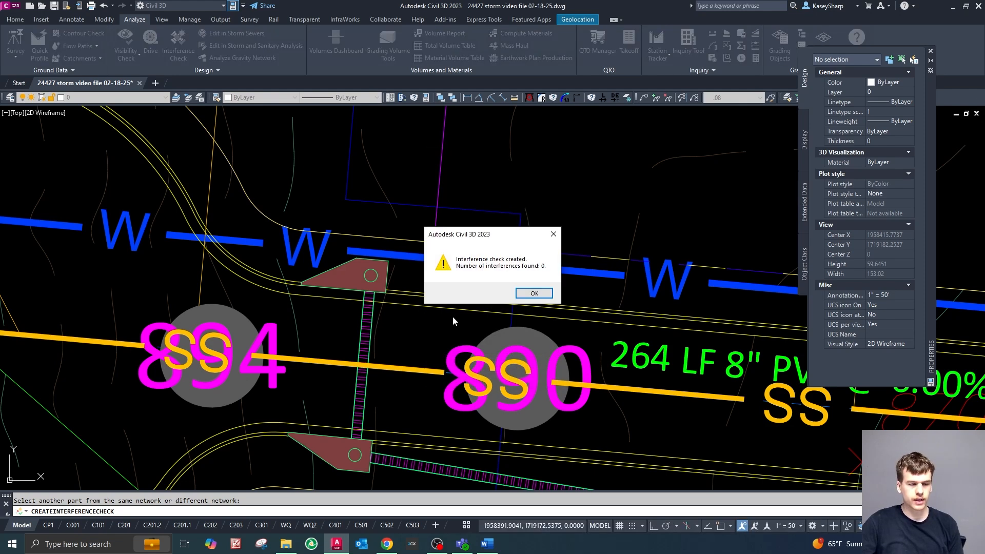
pyautogui.click(527, 297)
# Apply a 3D proximity check with a distance of 1.5' to the STORM A - SSWR A interference check
pyautogui.moveTo(984, 359); pyautogui.dragTo(700, 300)
pyautogui.rightClick(321, 300)
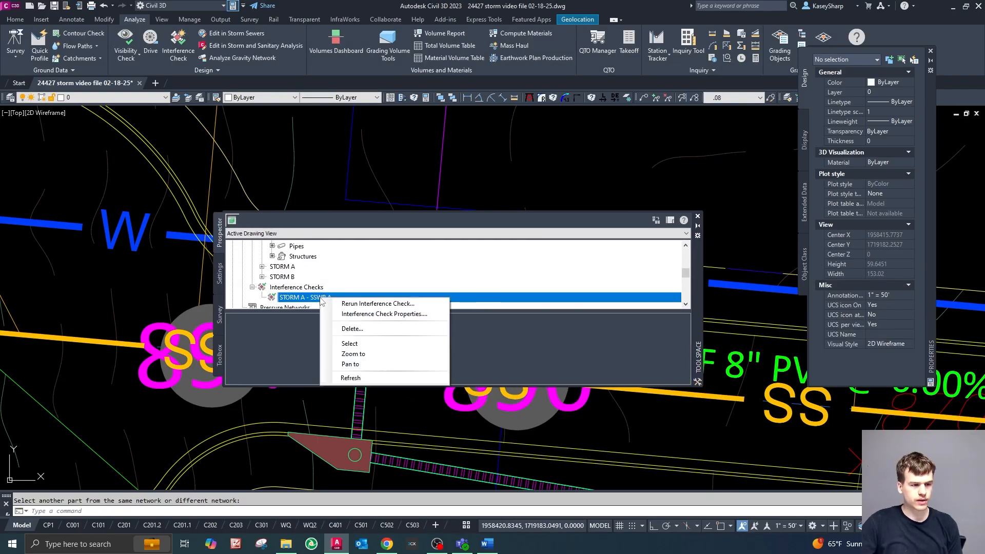
pyautogui.click(399, 315)
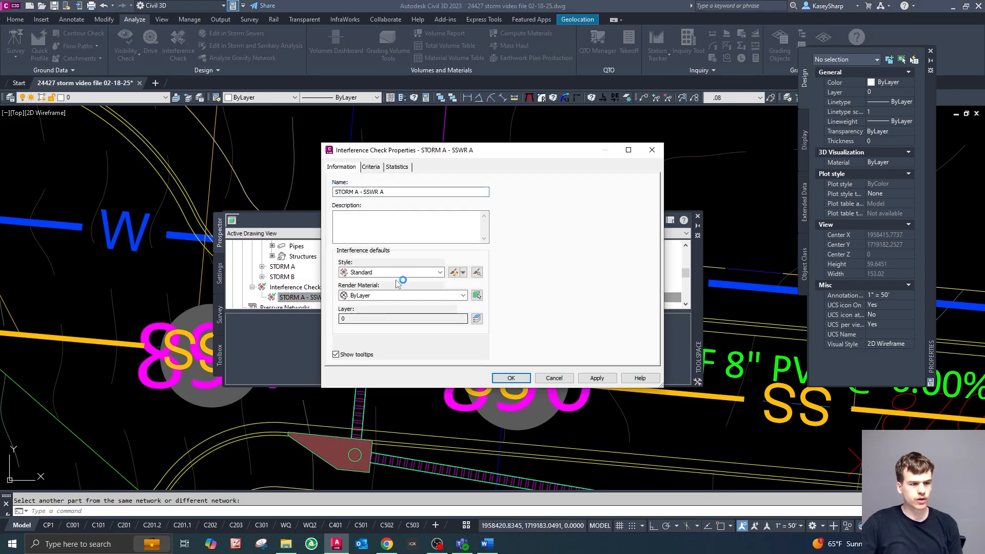
pyautogui.click(372, 167)
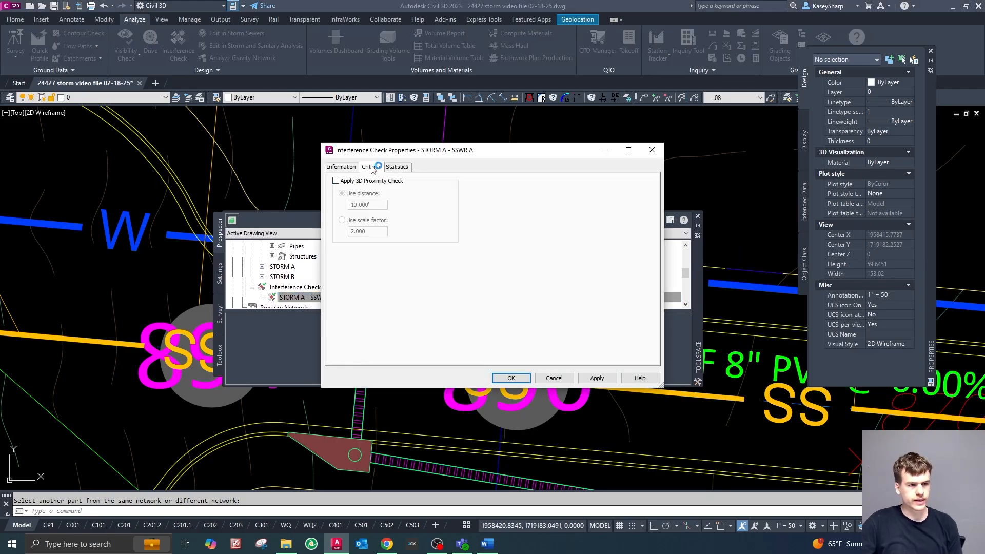
pyautogui.click(342, 182)
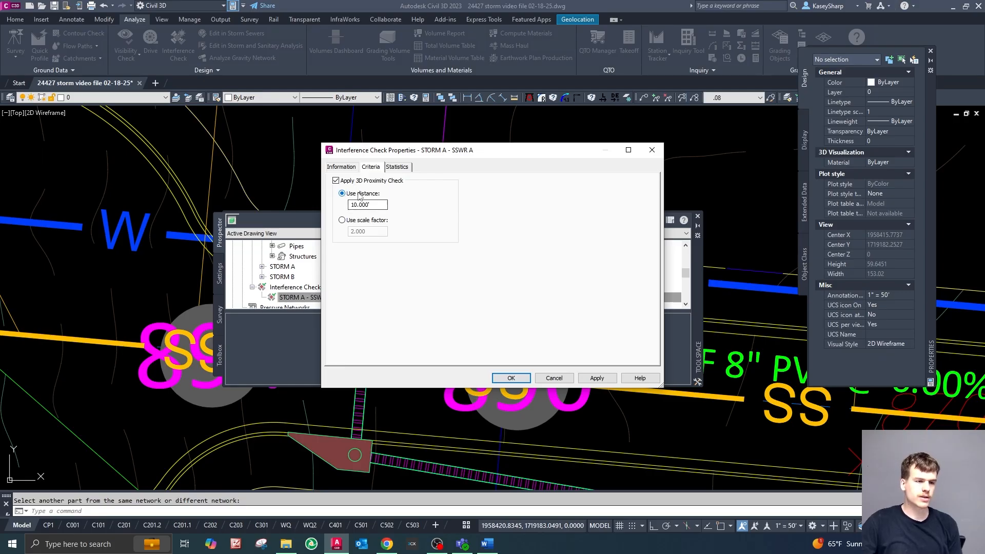
pyautogui.doubleClick(374, 205)
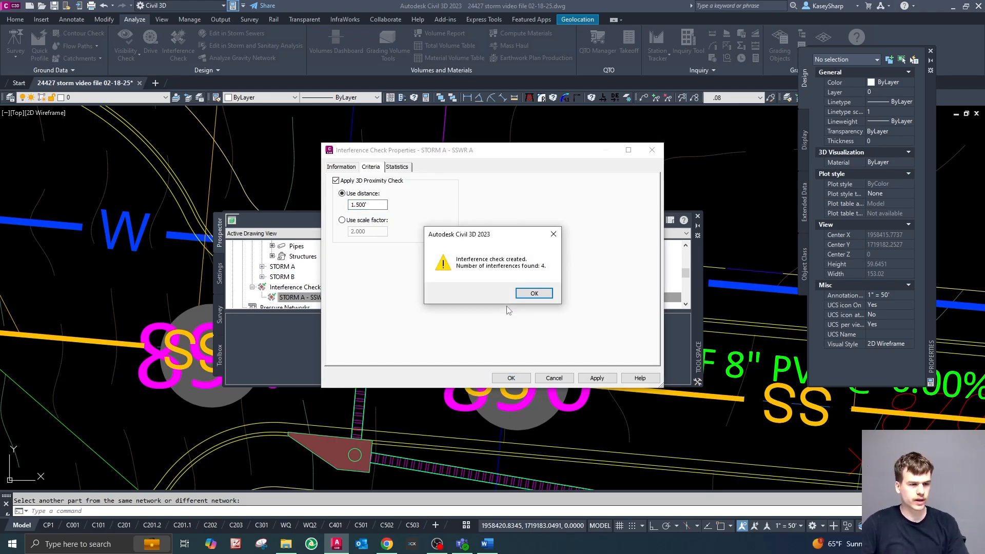
pyautogui.click(533, 293)
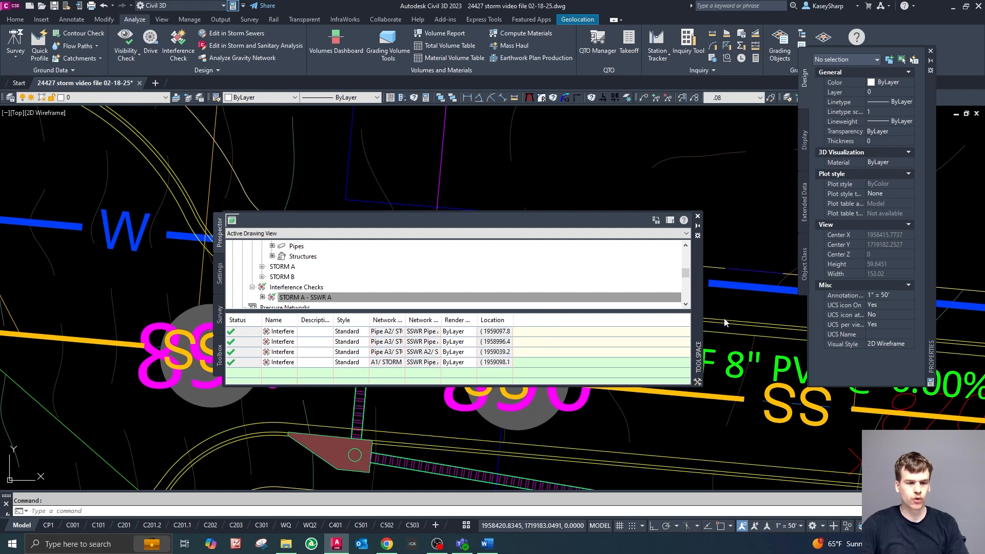
# Inspect the two interference markers where the sanitary sewer crosses the storm pipe near the stormwater facility
pyautogui.moveTo(699, 311); pyautogui.dragTo(984, 359)
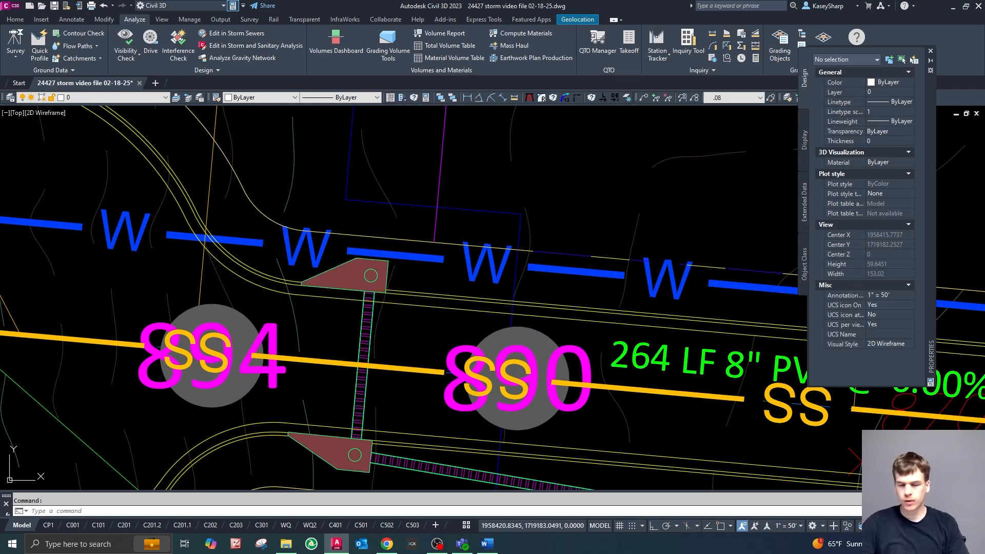
pyautogui.scroll(-10, 525, 292)
pyautogui.scroll(5, 698, 284)
pyautogui.scroll(10, 699, 284)
pyautogui.press('Escape')
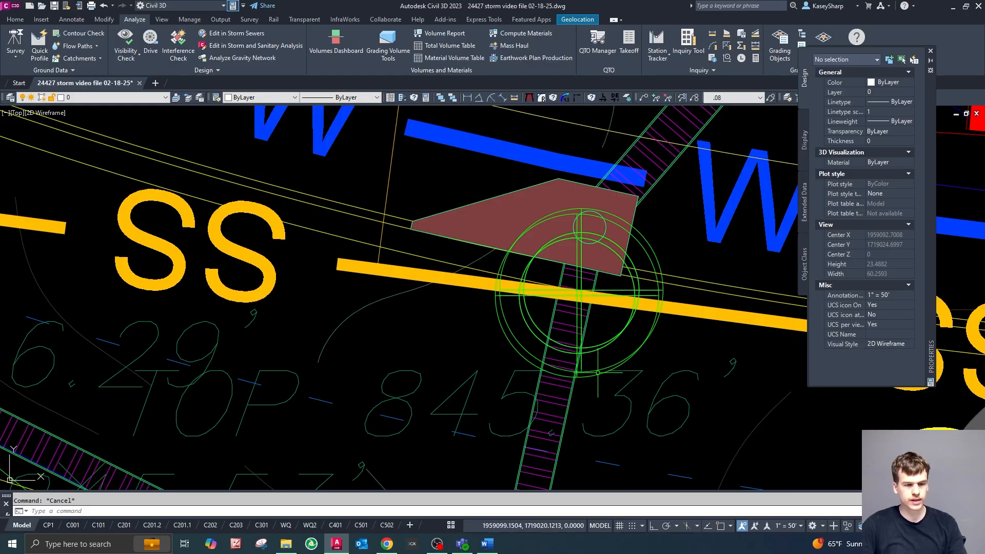
pyautogui.click(598, 372)
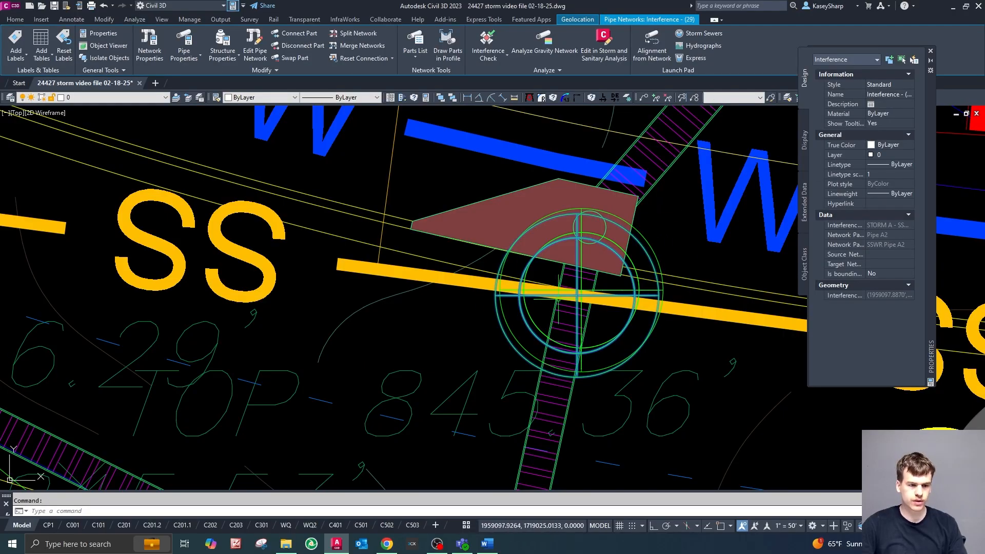
pyautogui.scroll(3, 534, 301)
pyautogui.click(521, 315)
pyautogui.click(516, 329)
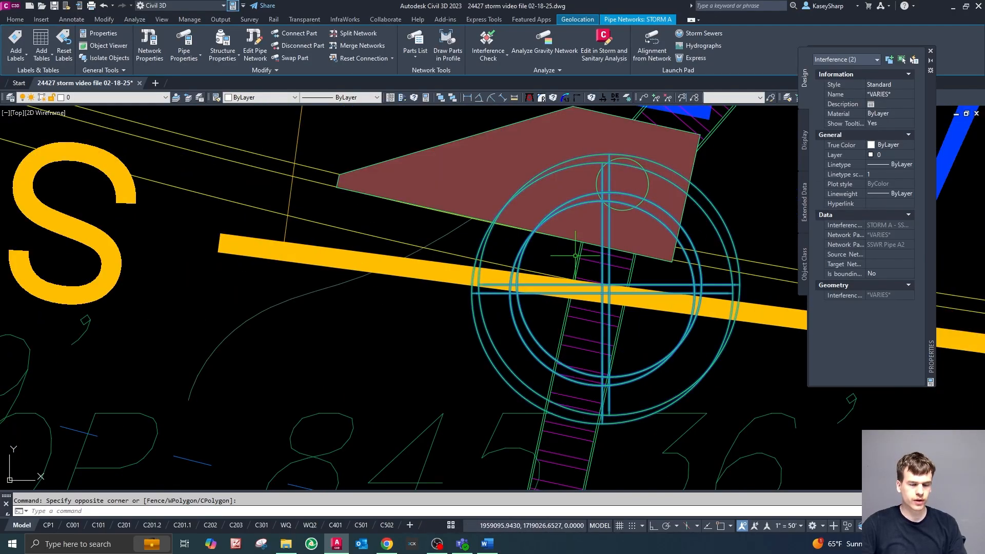
# Add the interference marker on the diagonal storm run between the 860 and 850 contour labels to the selection and examine it
pyautogui.scroll(-4, 683, 254)
pyautogui.scroll(-4, 654, 265)
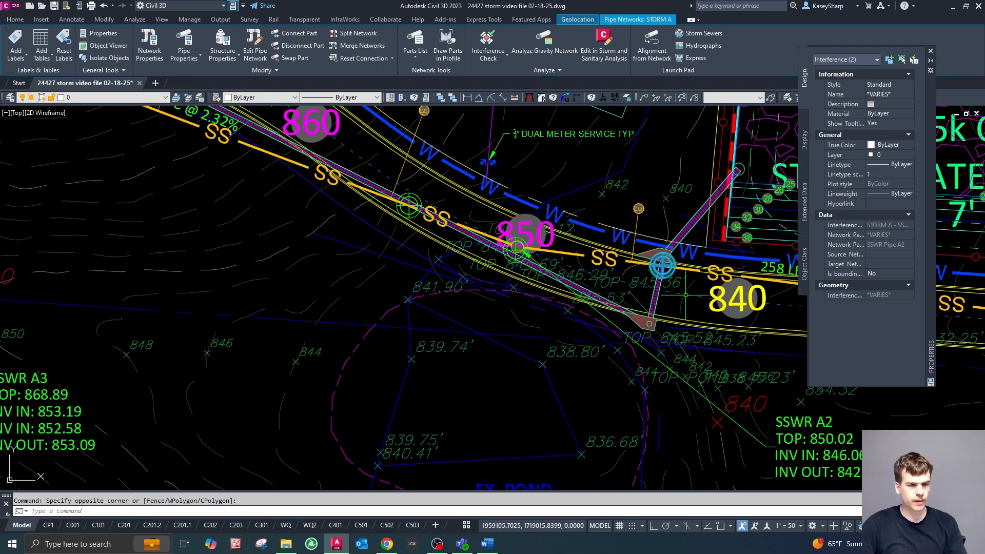
pyautogui.scroll(6, 546, 266)
pyautogui.click(546, 267)
pyautogui.scroll(-4, 594, 337)
pyautogui.scroll(4, 594, 345)
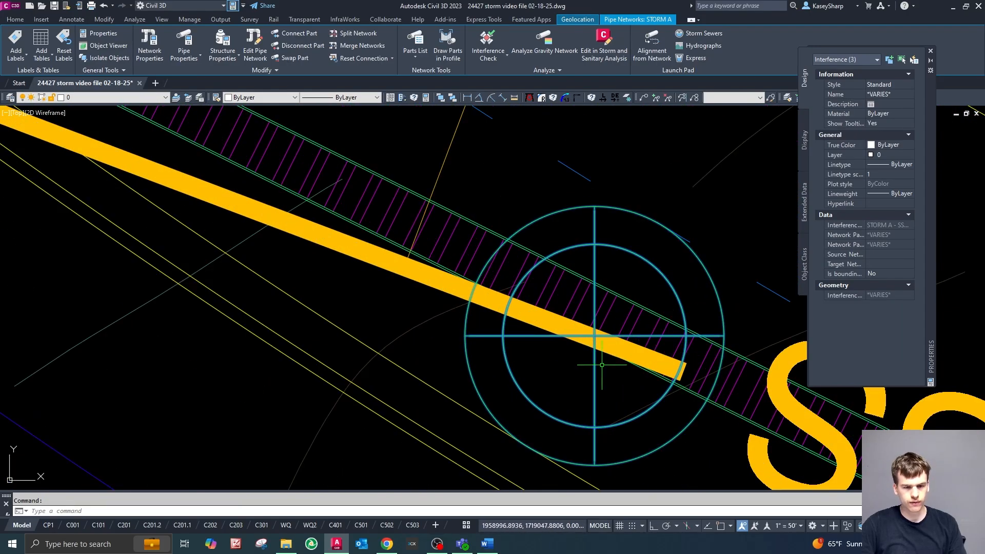
pyautogui.scroll(-5, 602, 364)
pyautogui.scroll(-5, 652, 370)
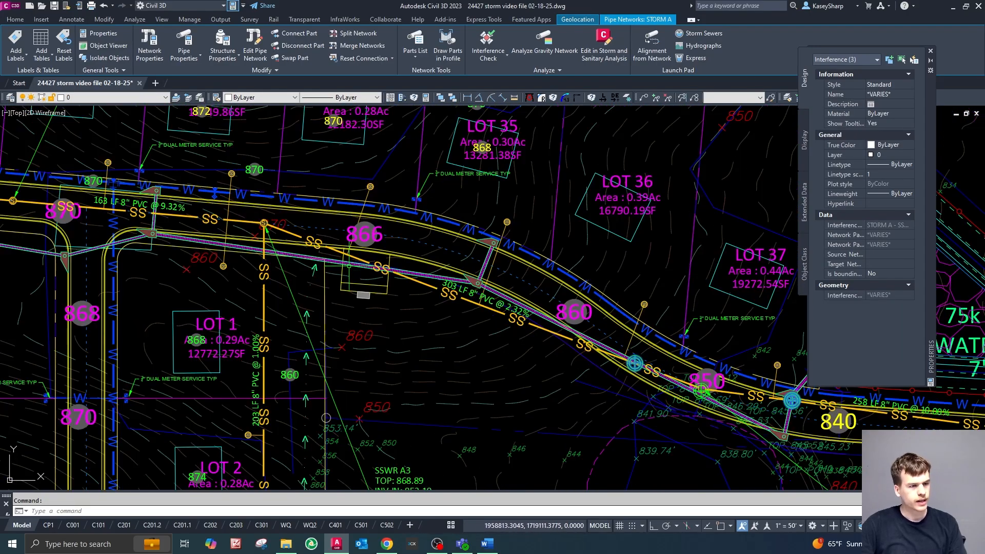
# Select all similar interference markers with Select Similar and examine their locations along the road, including the sanitary manhole at the 850 contour
pyautogui.scroll(-4, 282, 259)
pyautogui.scroll(6, 310, 264)
pyautogui.write('ssa')
pyautogui.press('Return')
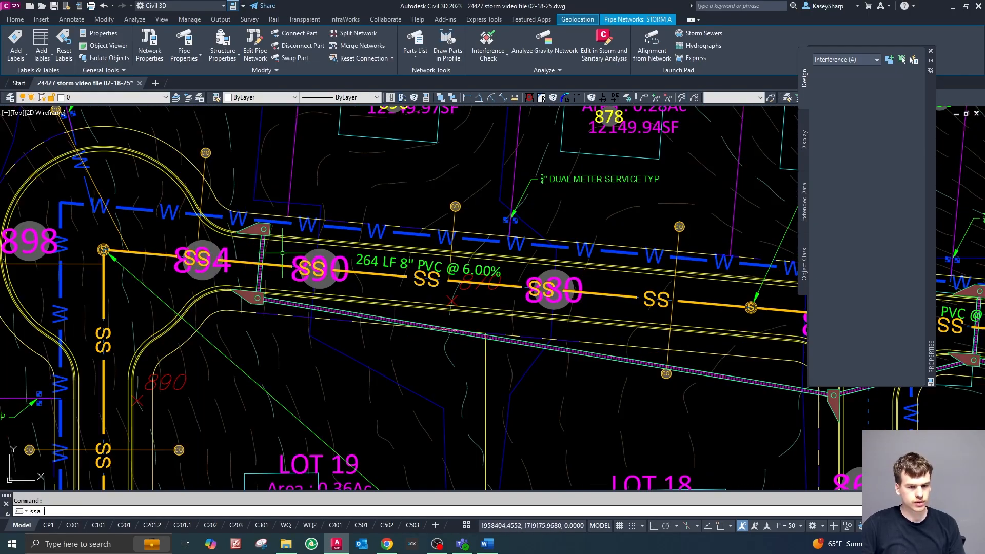
pyautogui.scroll(-5, 282, 253)
pyautogui.scroll(8, 692, 319)
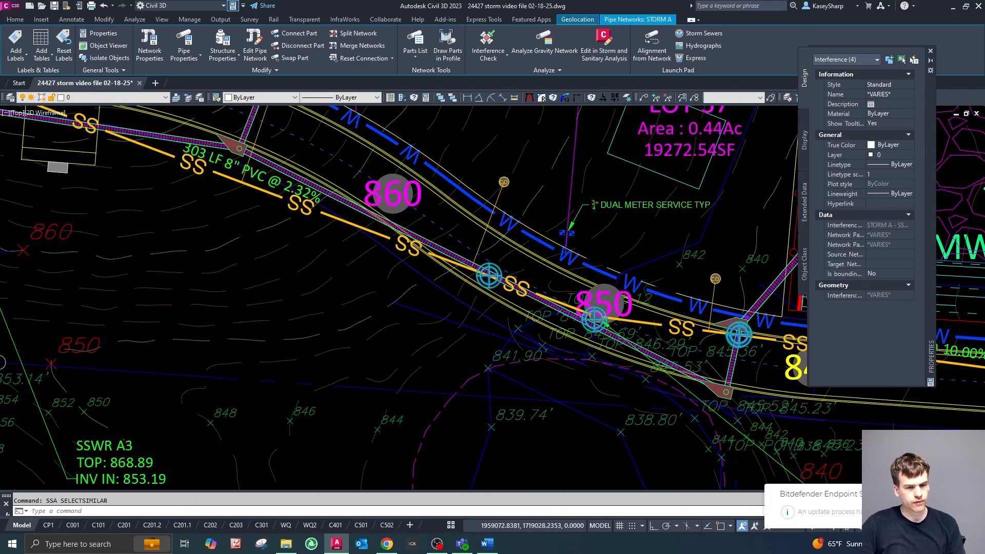
pyautogui.scroll(3, 492, 314)
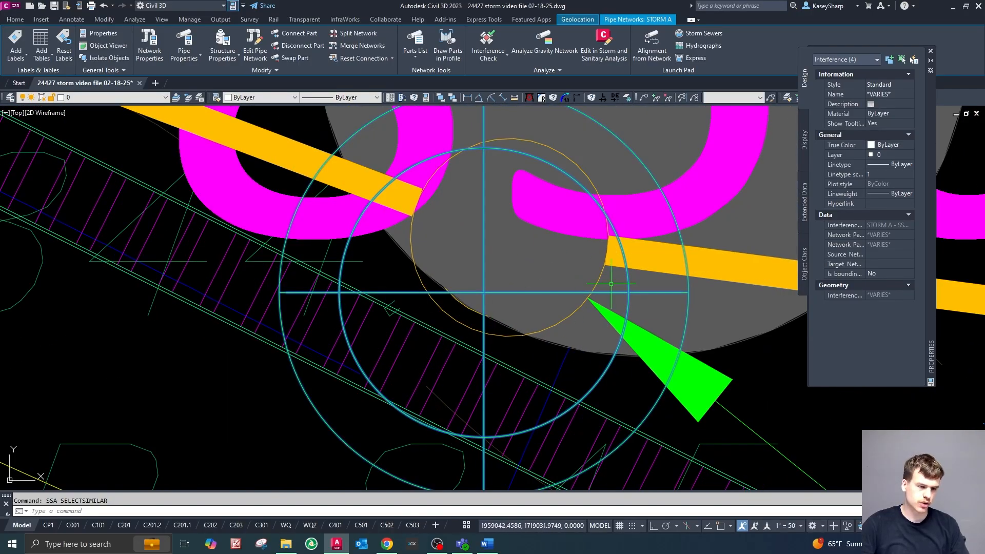
pyautogui.scroll(-3, 539, 313)
pyautogui.scroll(-5, 521, 310)
pyautogui.scroll(-5, 520, 308)
pyautogui.scroll(5, 513, 287)
pyautogui.press('Escape')
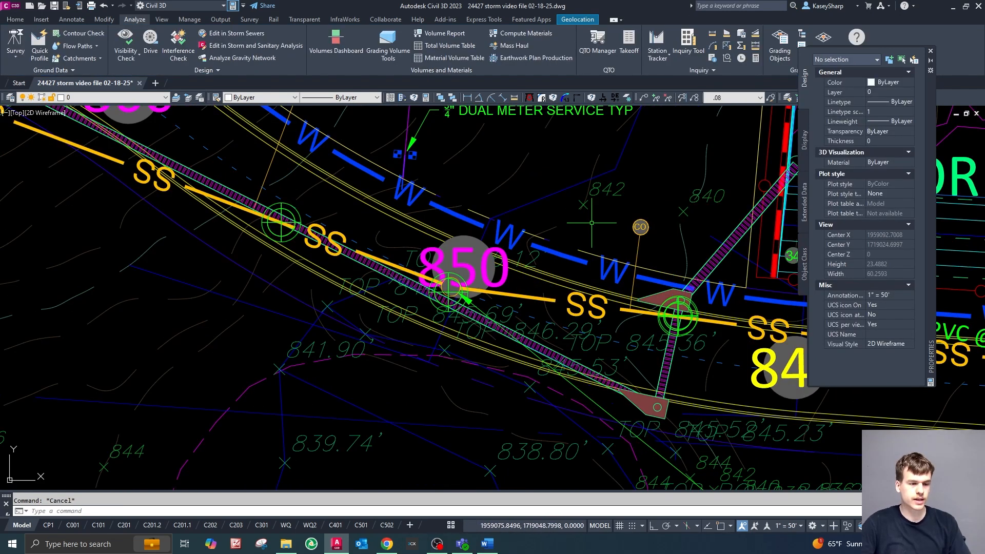
# Check the properties of the diagonal storm pipe A3 and review the interference markers along its run
pyautogui.click(384, 275)
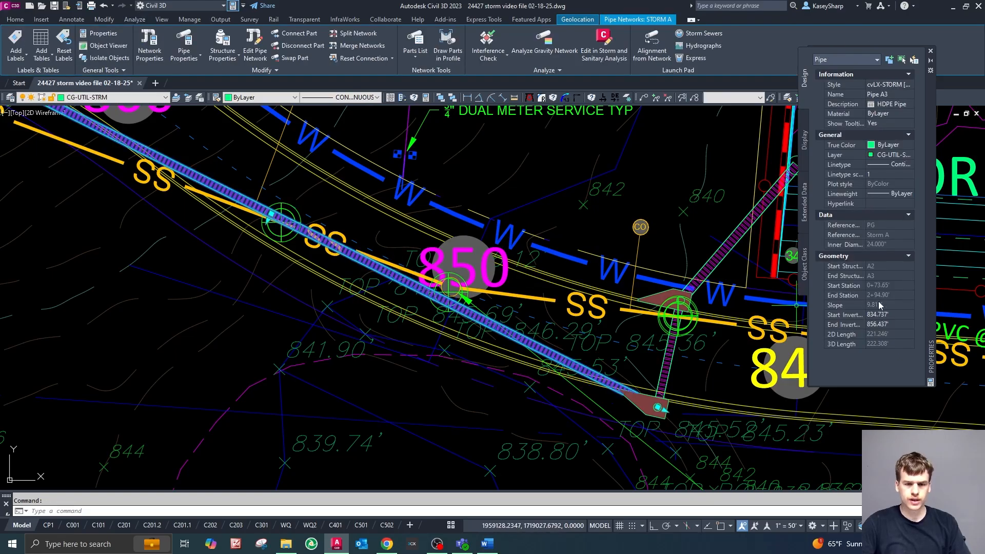
pyautogui.press('Escape')
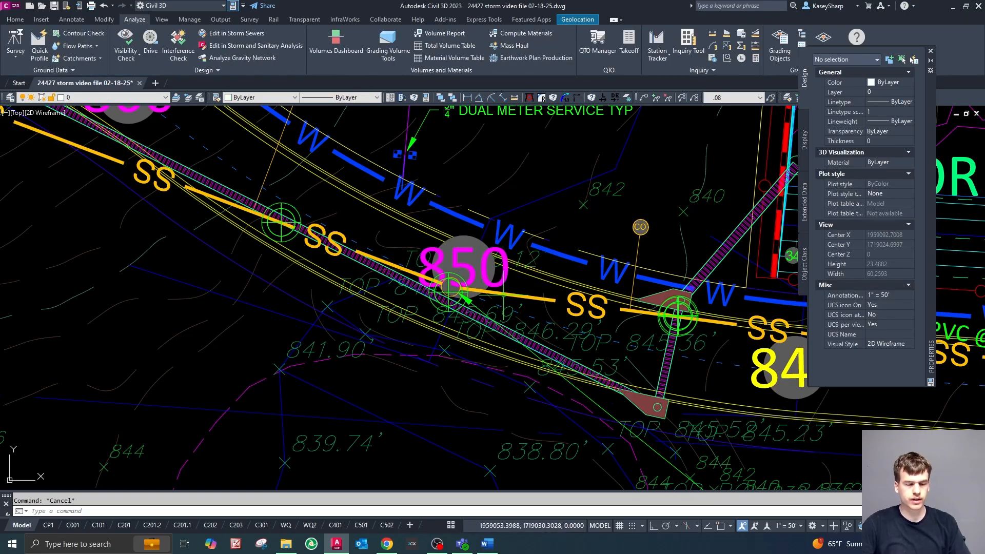
pyautogui.moveTo(575, 240)
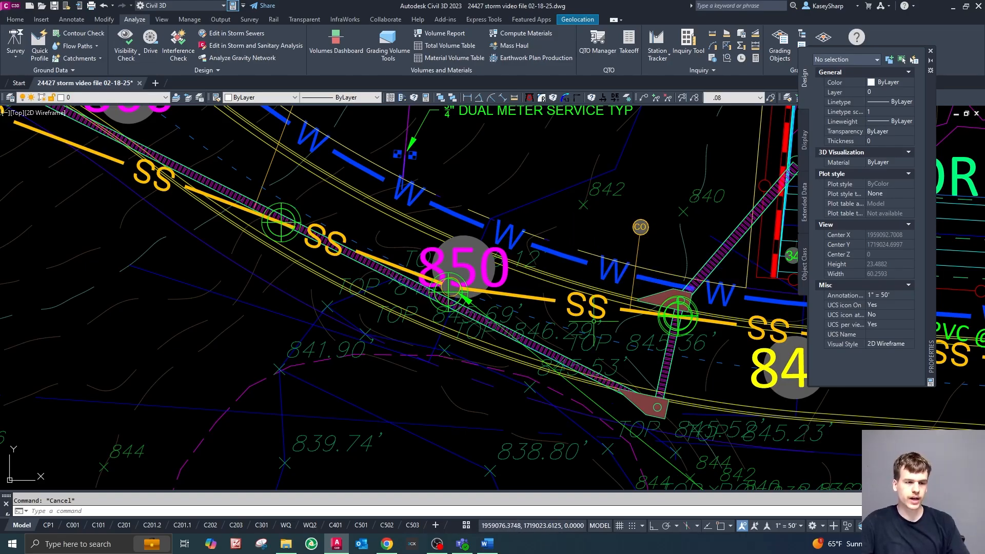
pyautogui.scroll(-3, 597, 242)
pyautogui.scroll(2, 550, 291)
pyautogui.moveTo(549, 291)
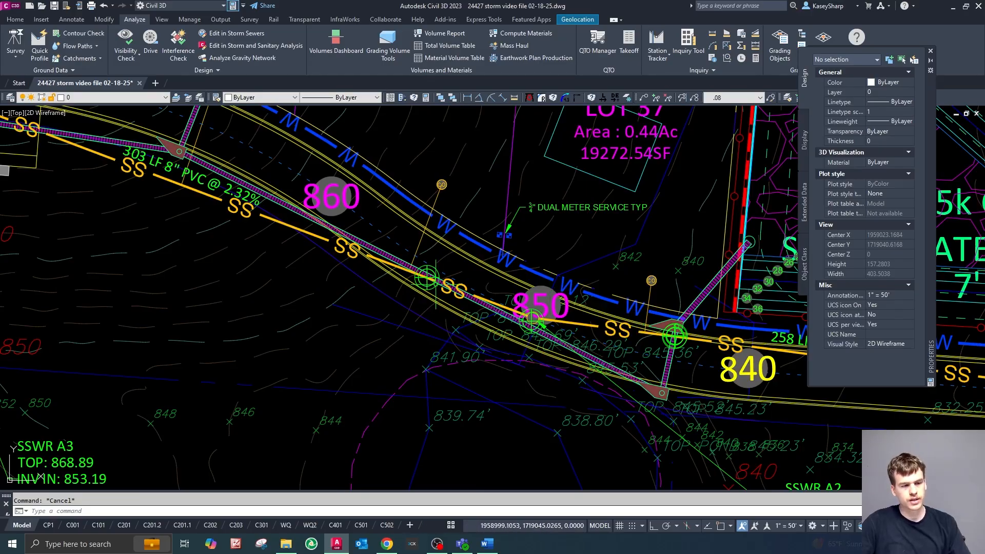
pyautogui.scroll(2, 438, 288)
# Create an interference check named STORM B-SSWR A between the storm pipe and the sanitary sewer part at the manhole near Lot 13
pyautogui.scroll(-5, 586, 257)
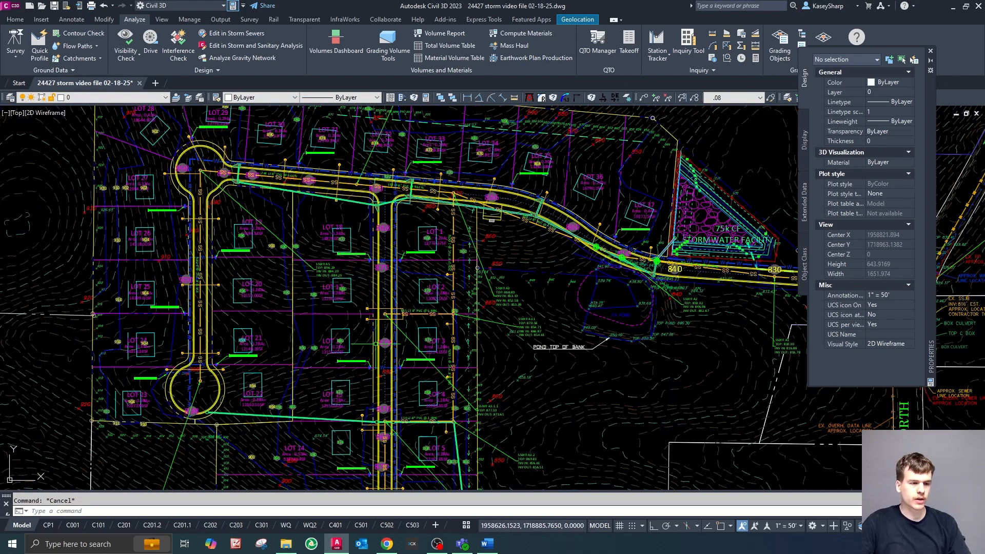
pyautogui.scroll(2, 400, 284)
pyautogui.scroll(-1, 400, 284)
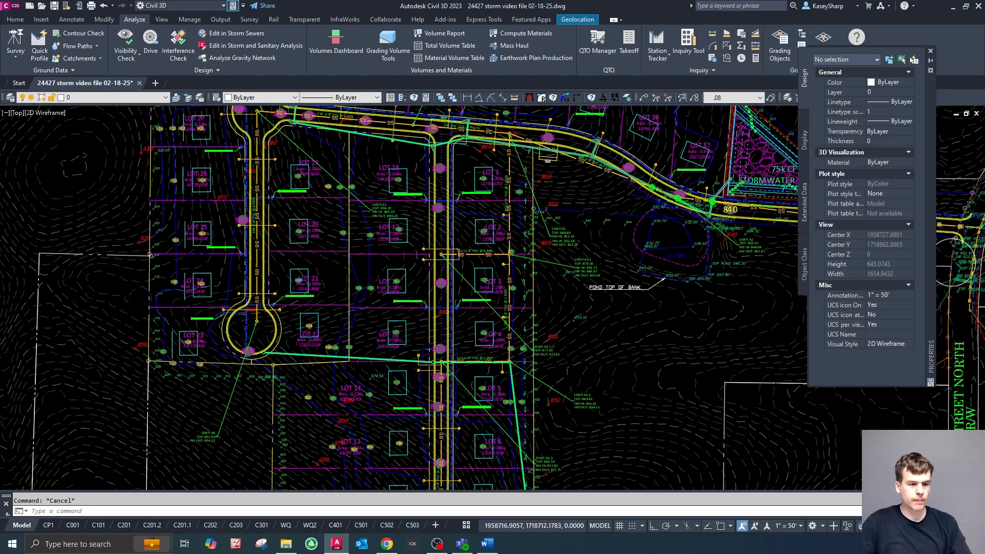
pyautogui.scroll(4, 474, 383)
pyautogui.scroll(3, 332, 330)
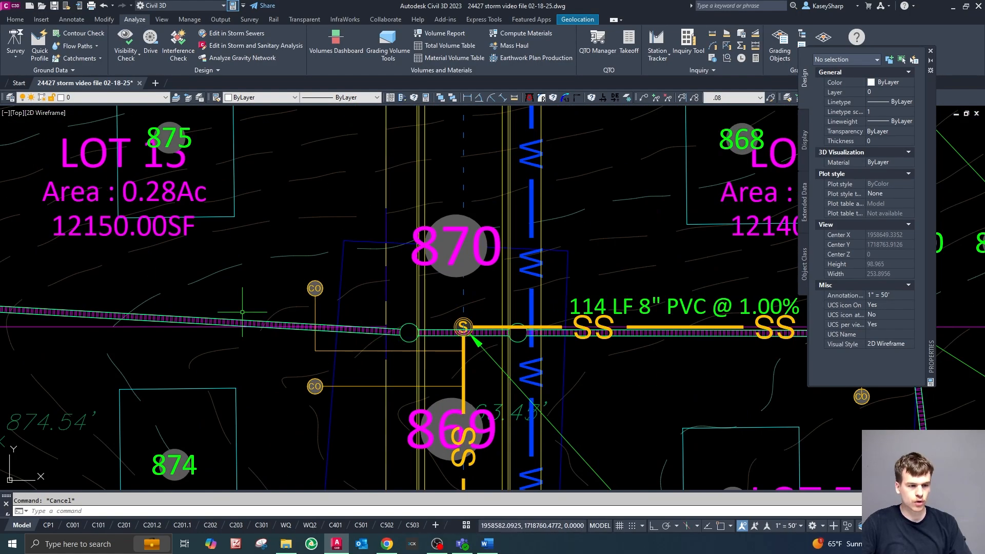
pyautogui.scroll(-2, 516, 268)
pyautogui.scroll(3, 343, 287)
pyautogui.click(178, 43)
pyautogui.click(354, 308)
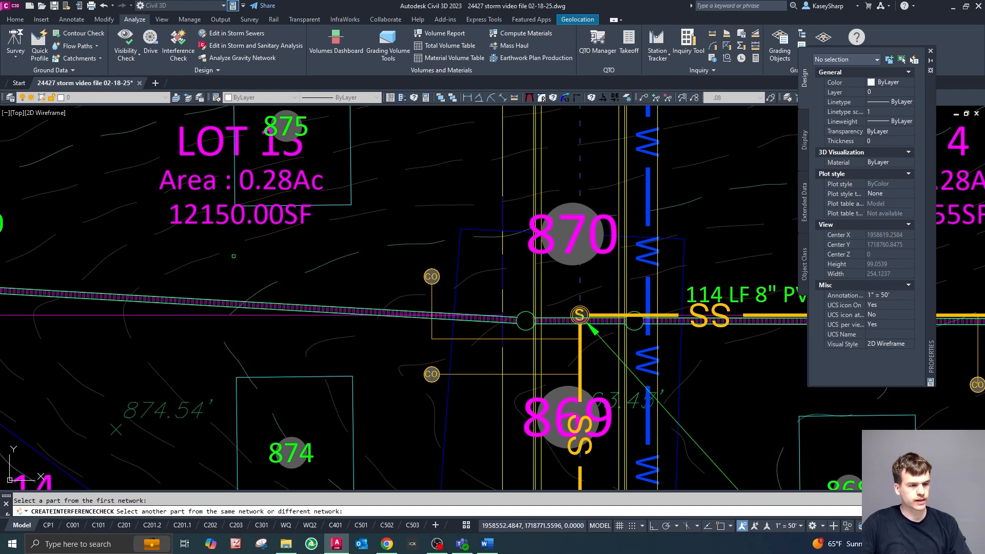
pyautogui.scroll(3, 588, 330)
pyautogui.click(566, 291)
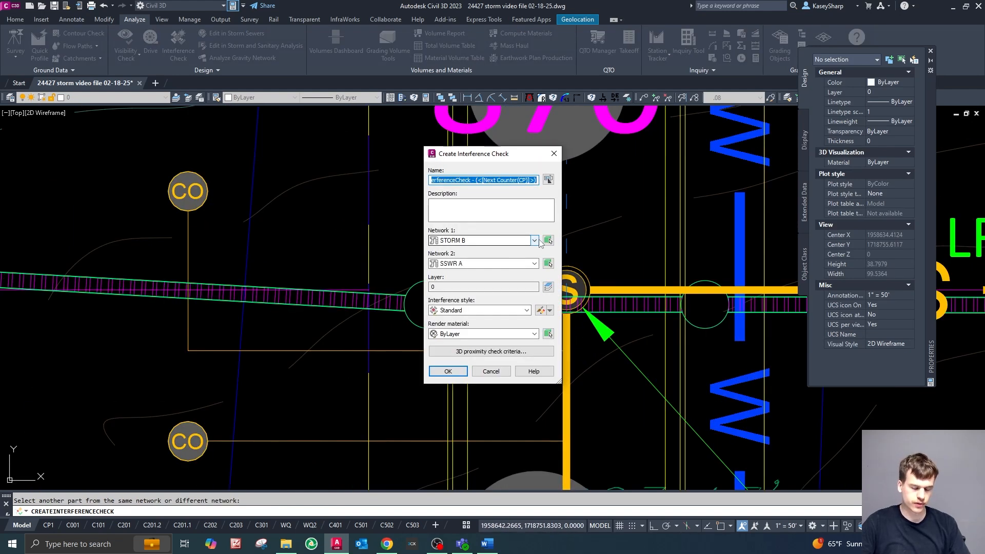
pyautogui.write('STORM B-SSWR A')
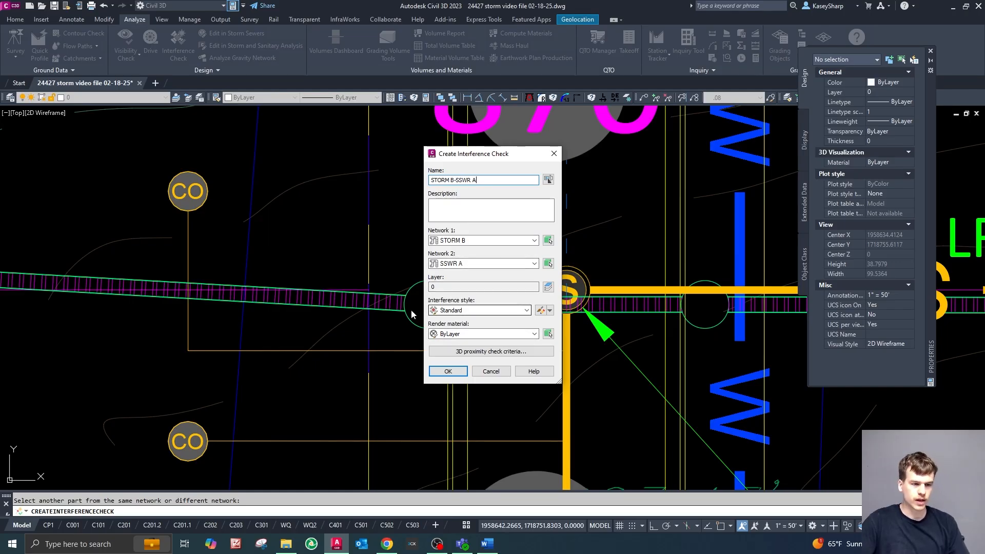
pyautogui.click(446, 372)
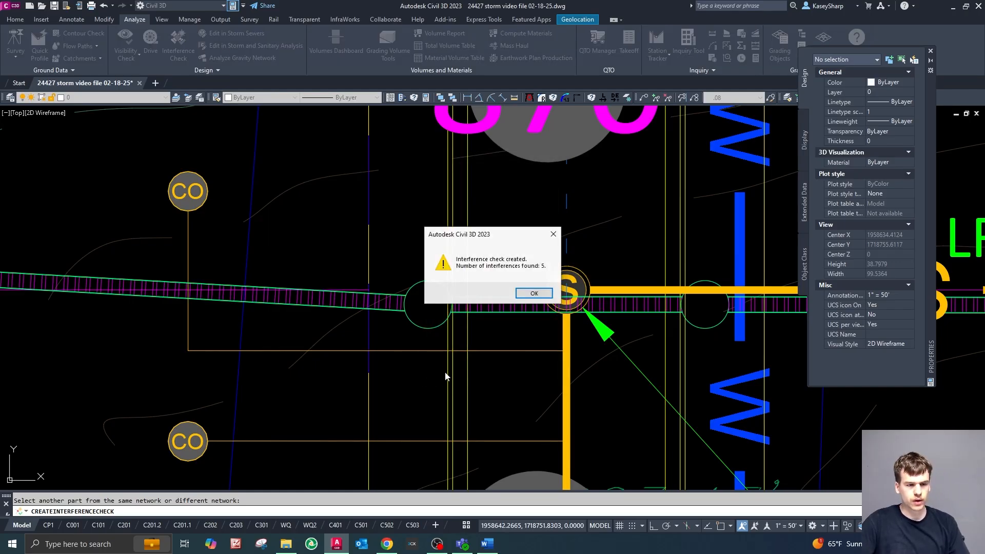
pyautogui.click(533, 293)
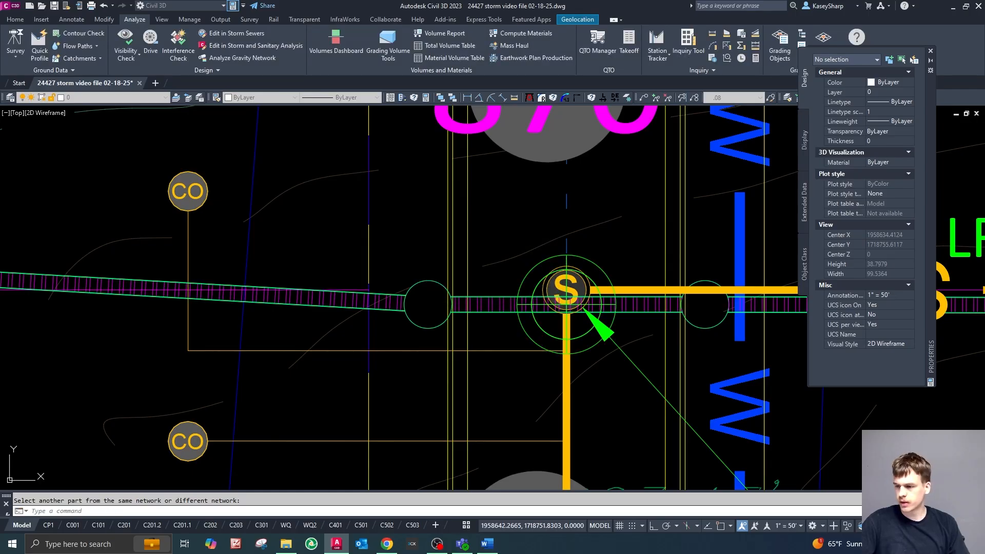
# Apply a 3D proximity check with a distance of 1.5' to the STORM B-SSWR A interference check
pyautogui.moveTo(984, 360); pyautogui.dragTo(703, 284)
pyautogui.rightClick(317, 271)
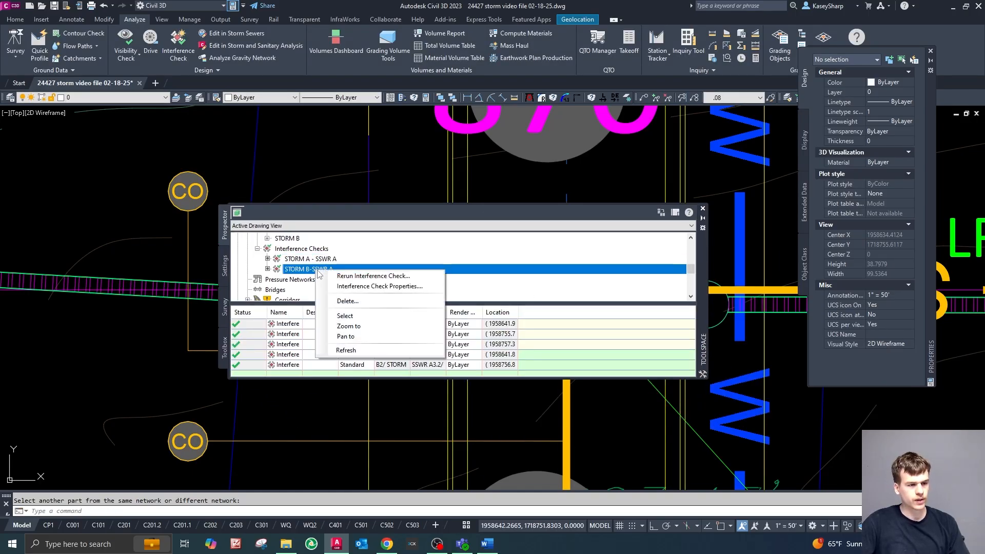
pyautogui.click(349, 287)
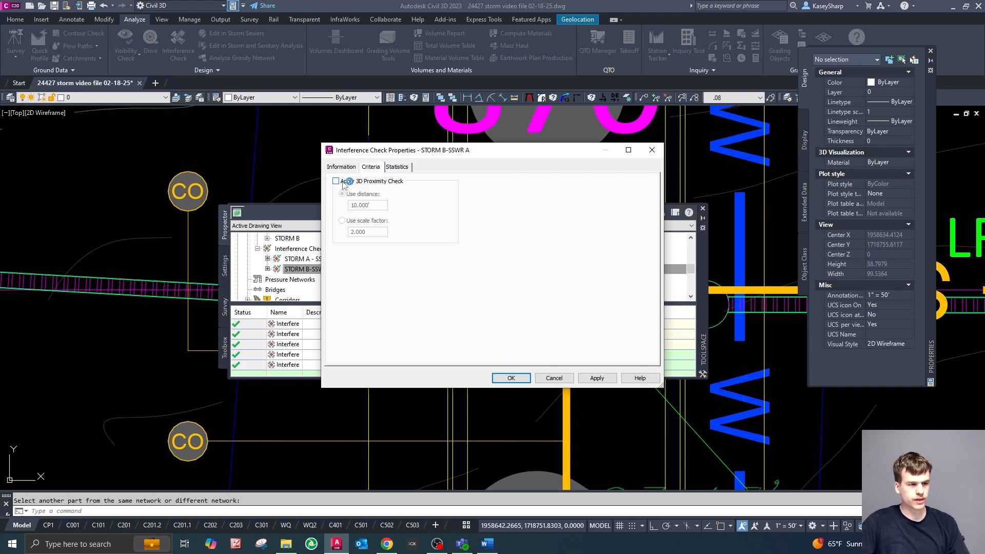
pyautogui.click(336, 181)
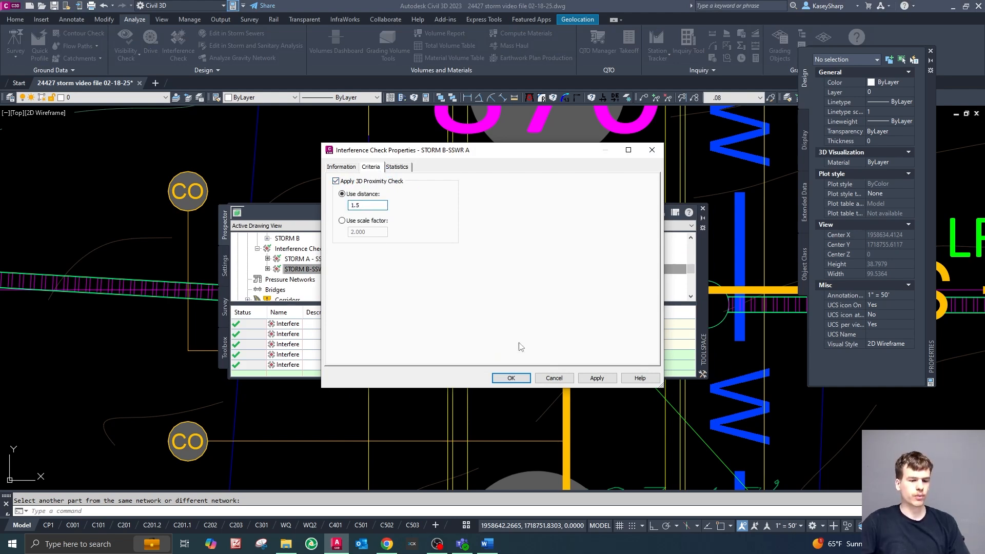
pyautogui.write('1.5')
pyautogui.click(597, 378)
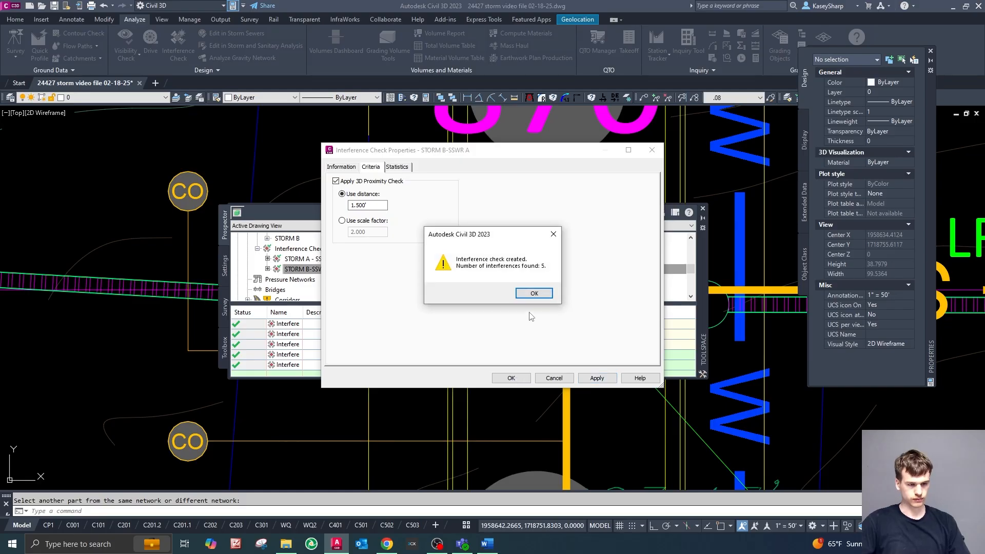
pyautogui.click(534, 294)
pyautogui.click(511, 378)
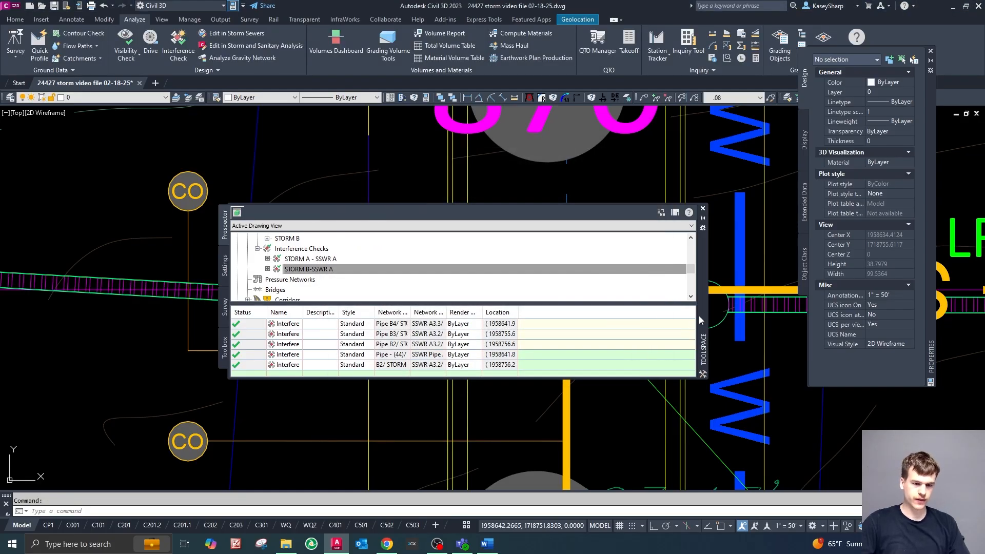
# Examine the STORM B-SSWR A interference markers at the sanitary manholes on both ends of the 114 LF 8" PVC run
pyautogui.scroll(-3, 644, 348)
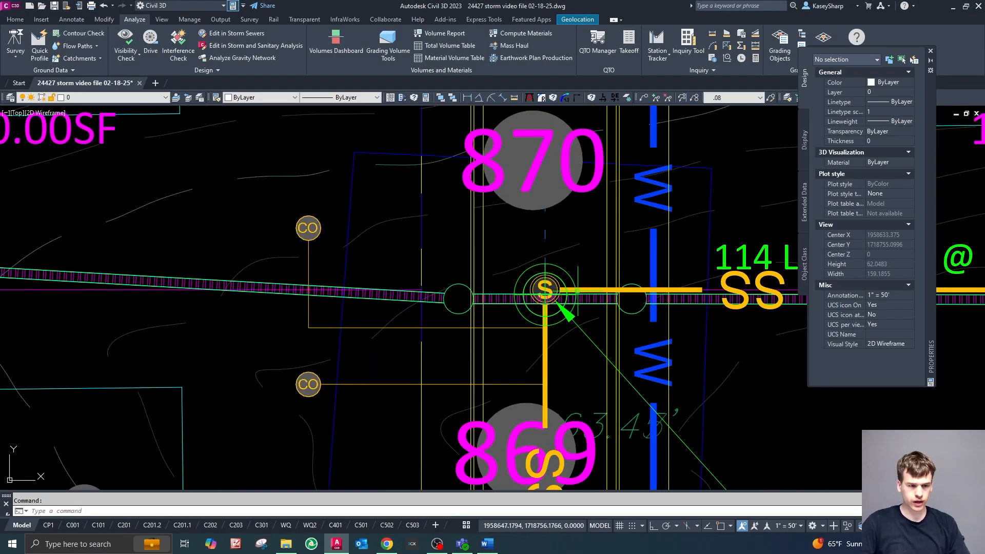
pyautogui.scroll(4, 644, 348)
pyautogui.click(450, 298)
pyautogui.scroll(-5, 334, 264)
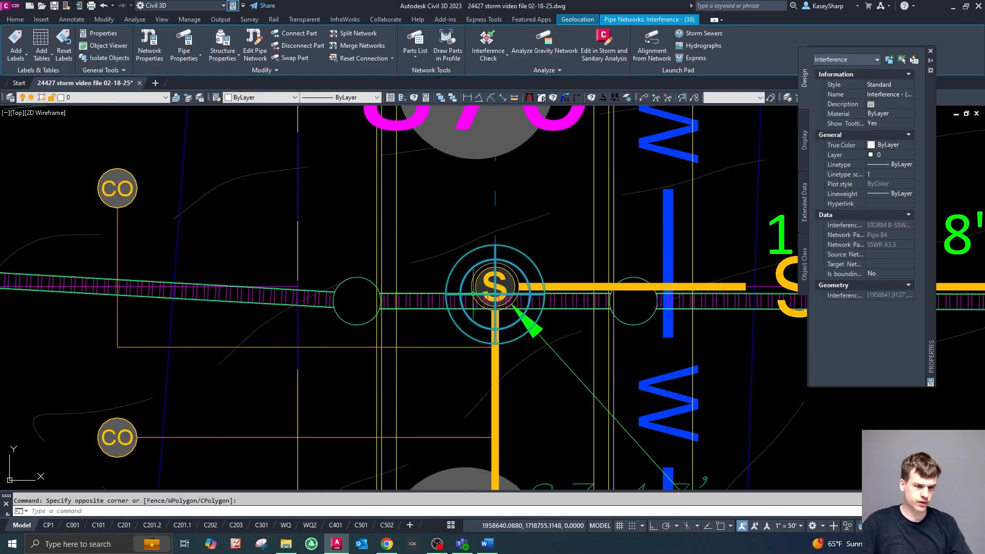
pyautogui.scroll(6, 663, 276)
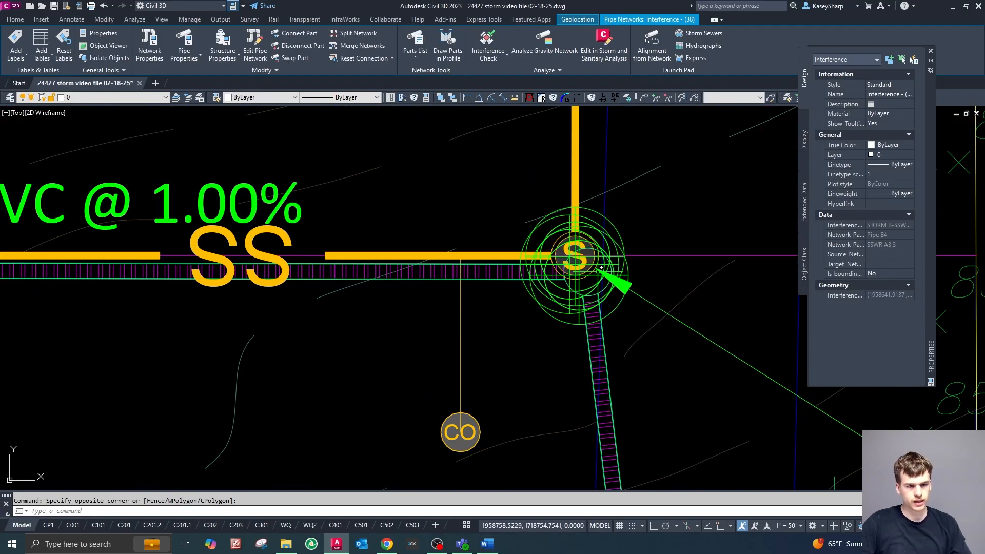
pyautogui.press('Escape')
pyautogui.scroll(-2, 585, 288)
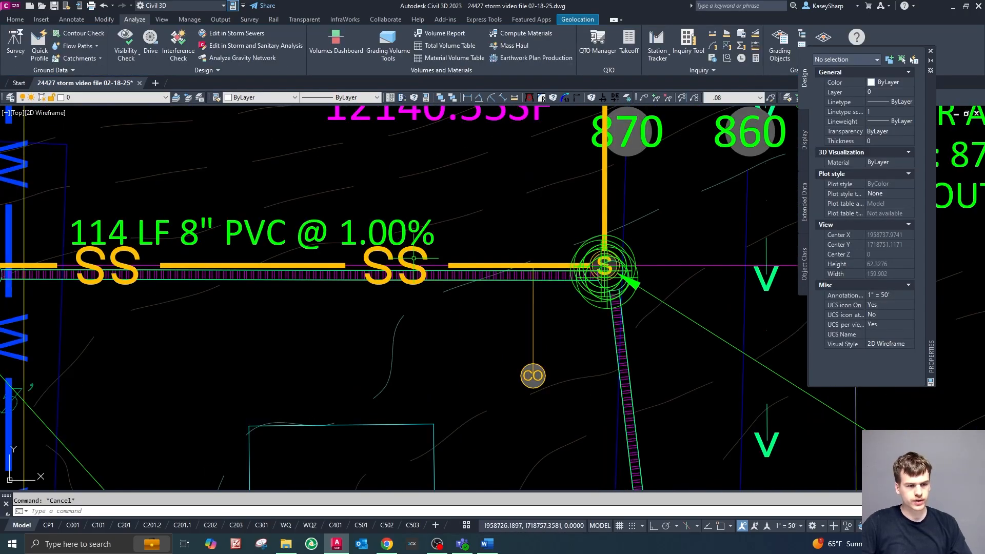
pyautogui.scroll(4, 296, 296)
pyautogui.scroll(4, 230, 279)
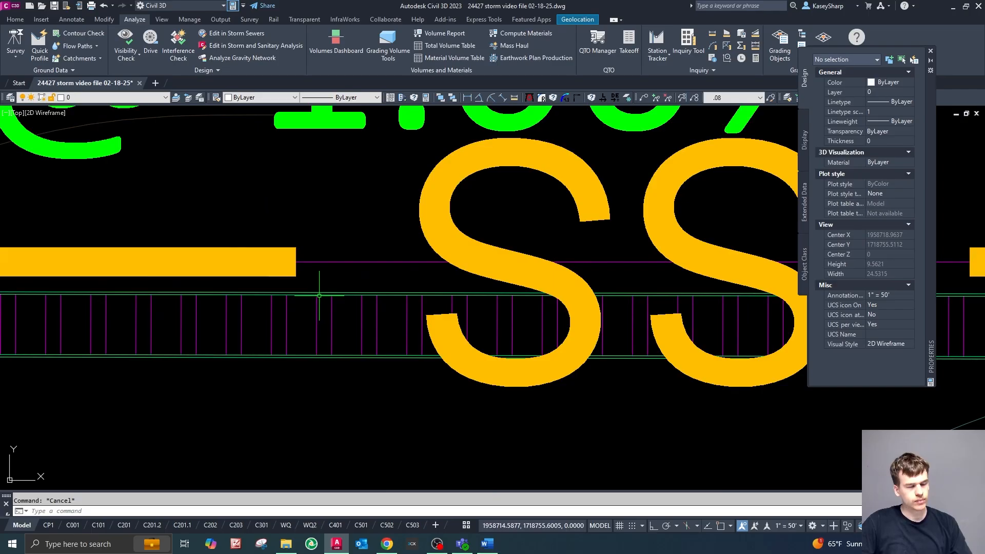
pyautogui.scroll(-8, 266, 282)
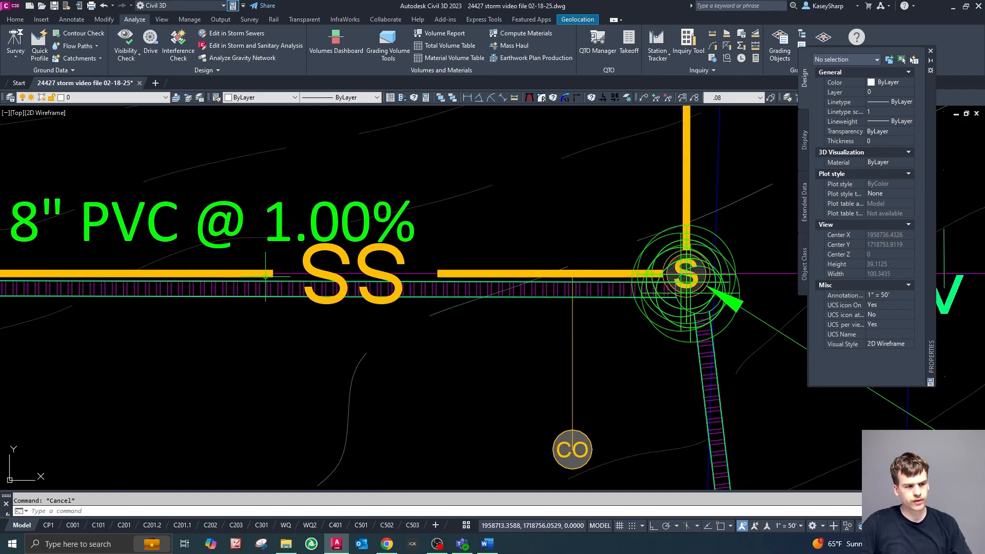
pyautogui.scroll(4, 456, 276)
pyautogui.moveTo(570, 295); pyautogui.dragTo(479, 310, button='middle')
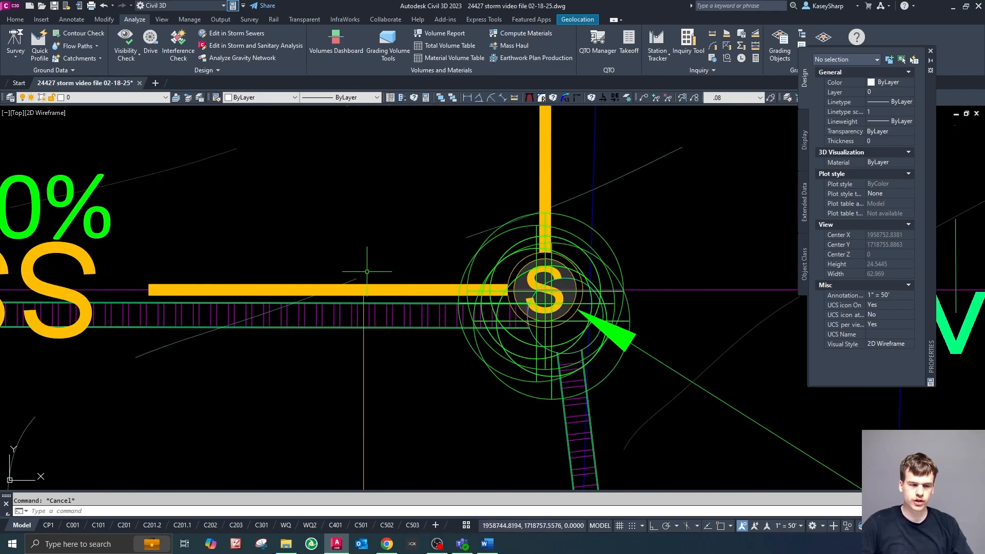
# Select the interference marker where the storm pipe crosses the sanitary line at the Lot 7 and Lot 8 boundary and inspect its surroundings
pyautogui.scroll(-14, 547, 242)
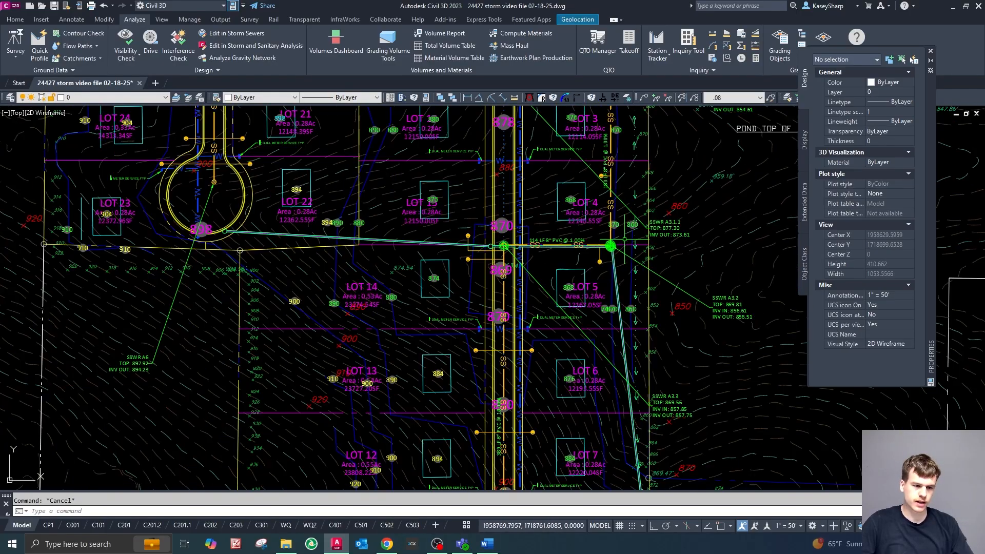
pyautogui.scroll(12, 518, 393)
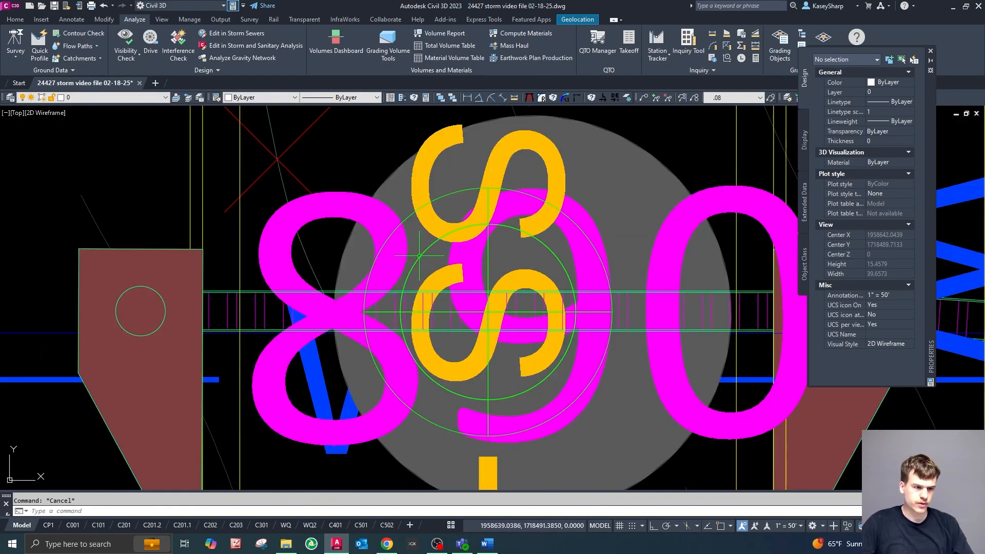
pyautogui.click(420, 256)
pyautogui.scroll(-4, 474, 316)
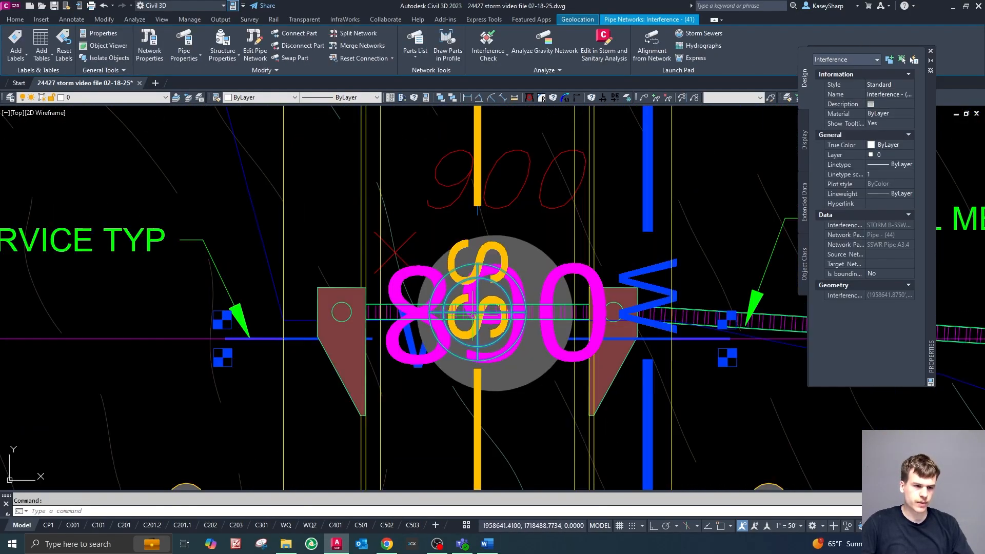
pyautogui.scroll(5, 485, 311)
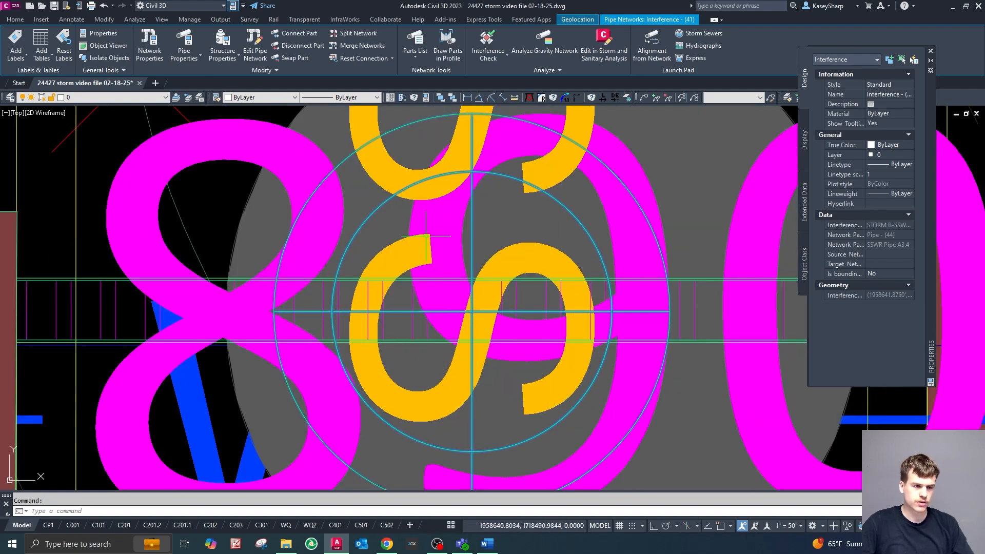
pyautogui.scroll(-10, 469, 231)
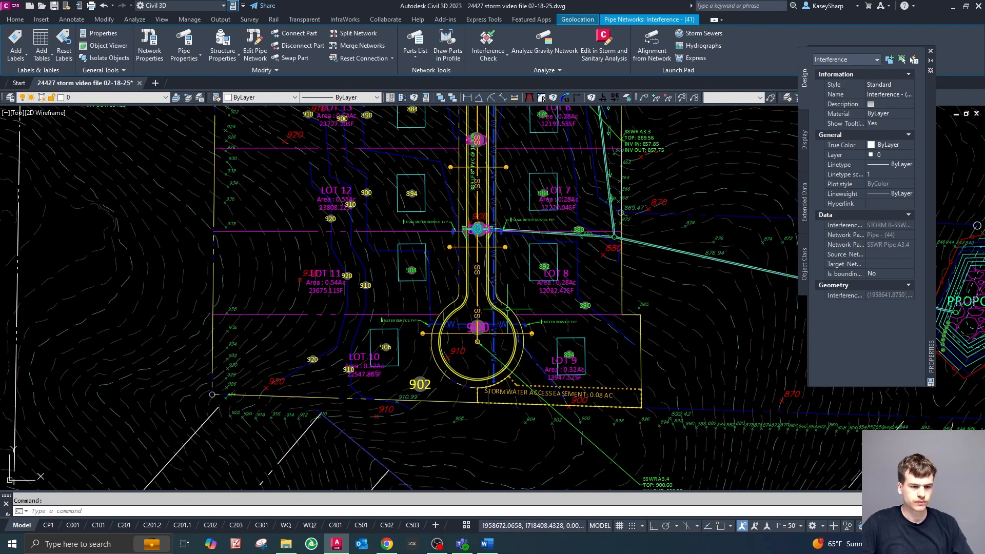
pyautogui.scroll(-3, 519, 196)
pyautogui.scroll(-3, 520, 196)
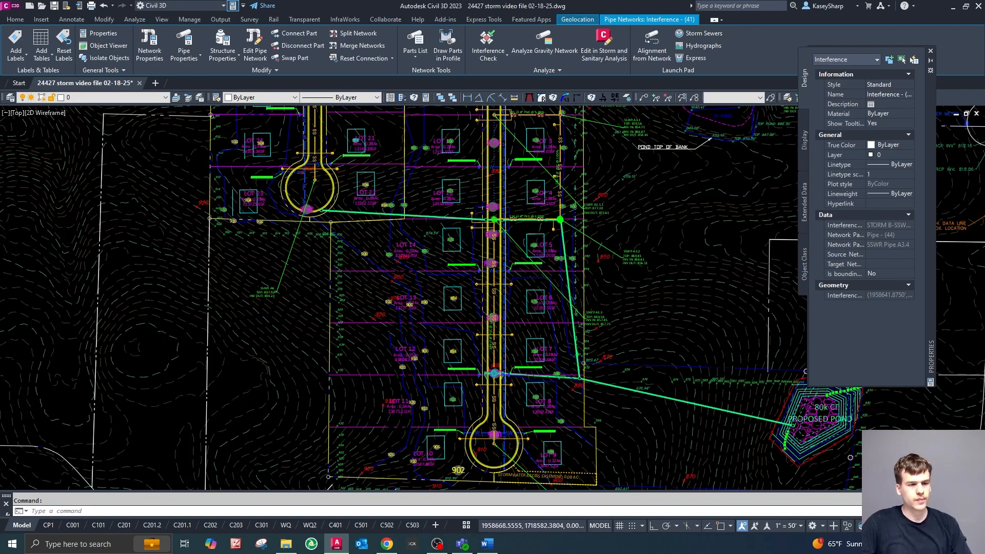
pyautogui.scroll(4, 512, 338)
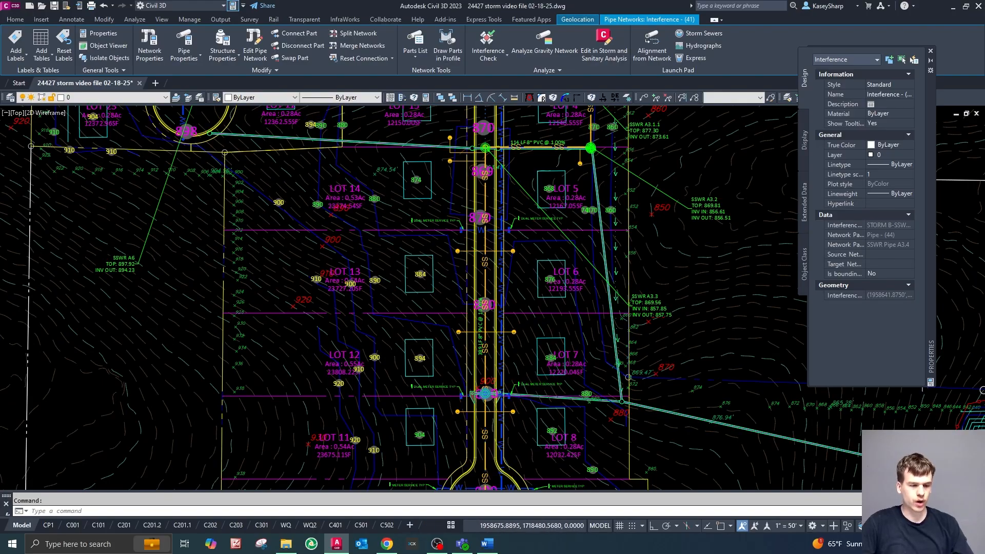
# Examine the storm pipe crossings of the 163 LF and 264 LF 8" PVC sanitary runs for interference markers
pyautogui.scroll(-6, 520, 382)
pyautogui.scroll(5, 545, 268)
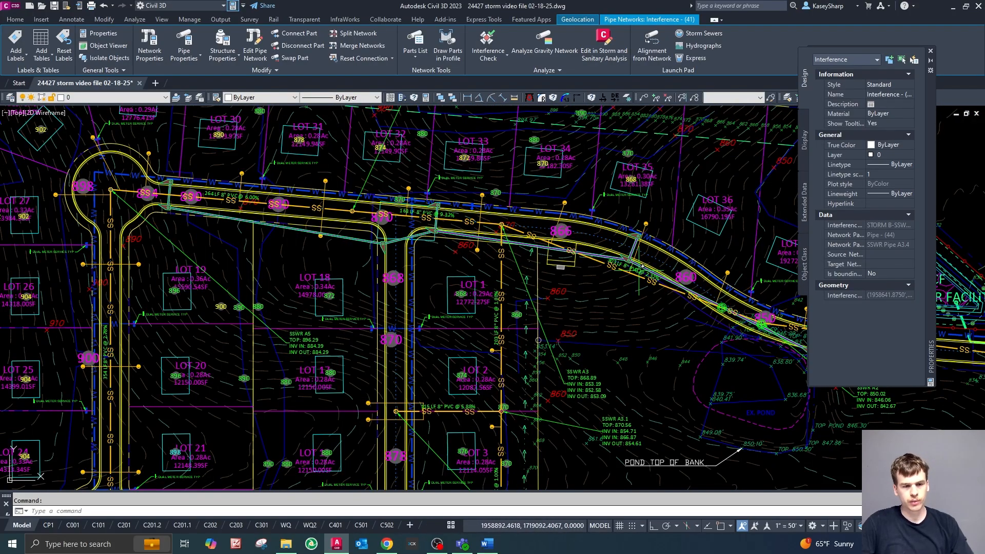
pyautogui.scroll(5, 400, 197)
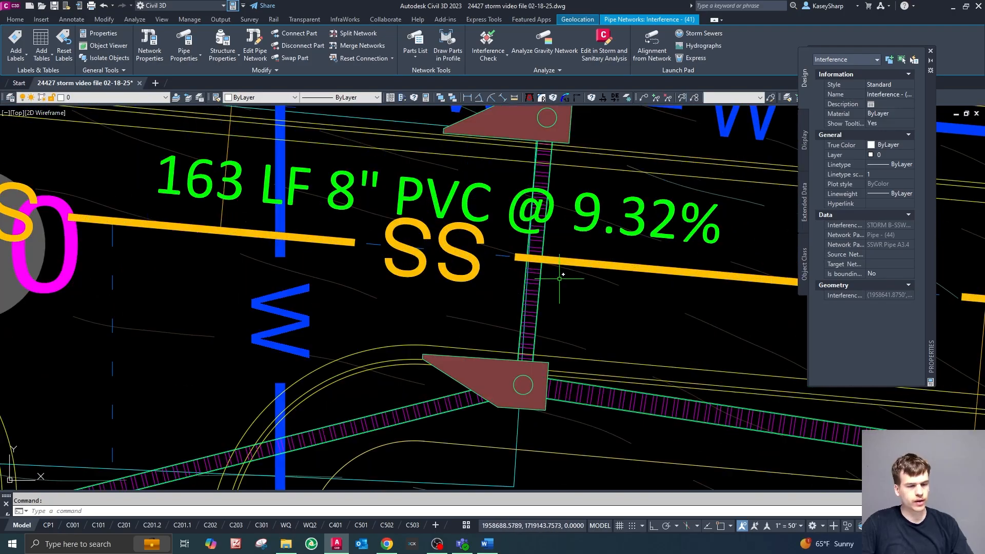
pyautogui.scroll(-8, 662, 282)
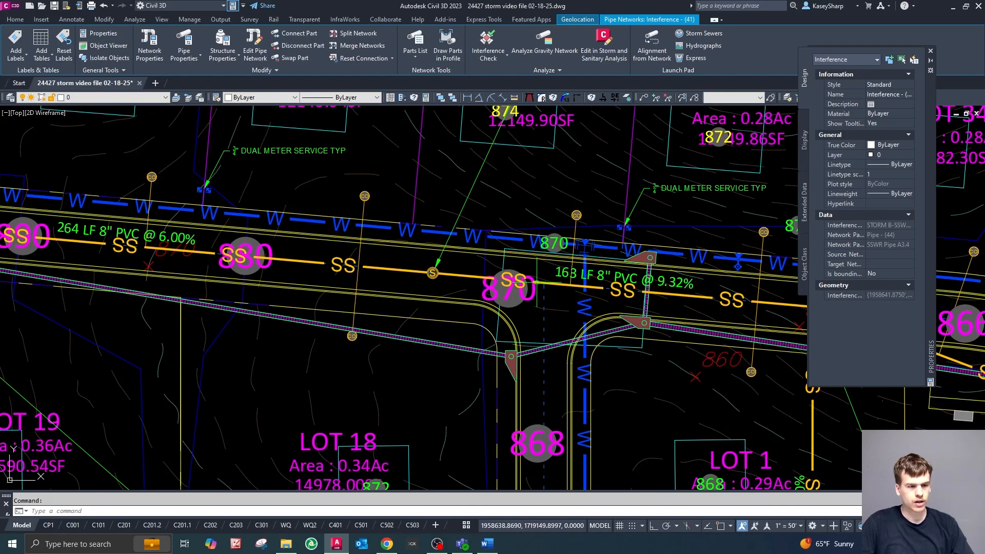
pyautogui.scroll(6, 198, 247)
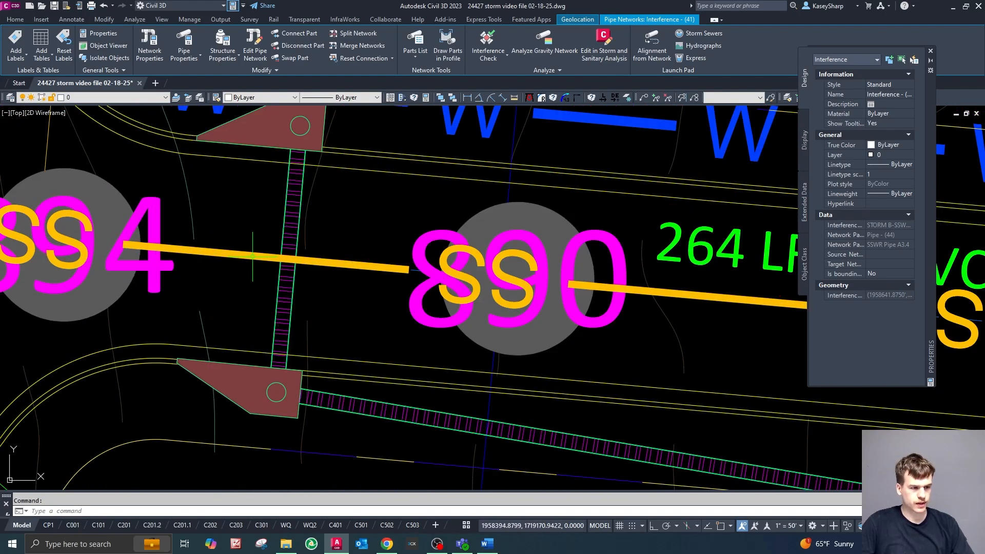
pyautogui.scroll(-8, 253, 255)
# Review the interference markers along the entrance road between Lot 37 and the existing pond
pyautogui.scroll(4, 540, 311)
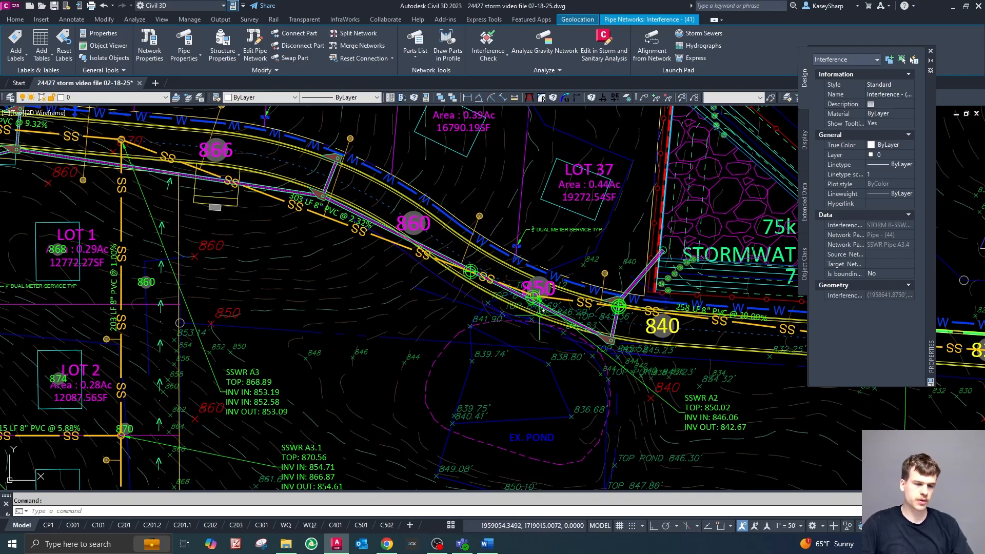
pyautogui.scroll(2, 542, 311)
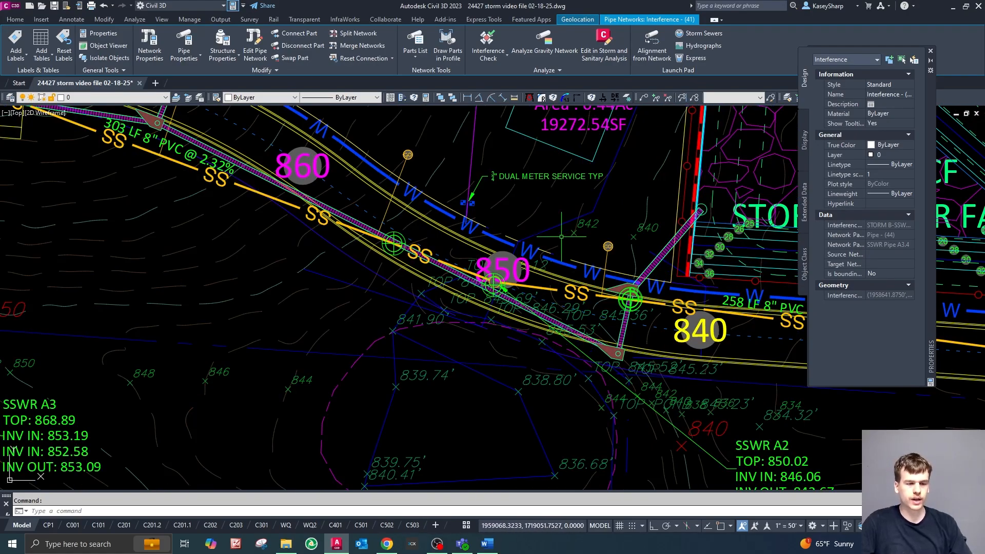
pyautogui.scroll(-4, 615, 223)
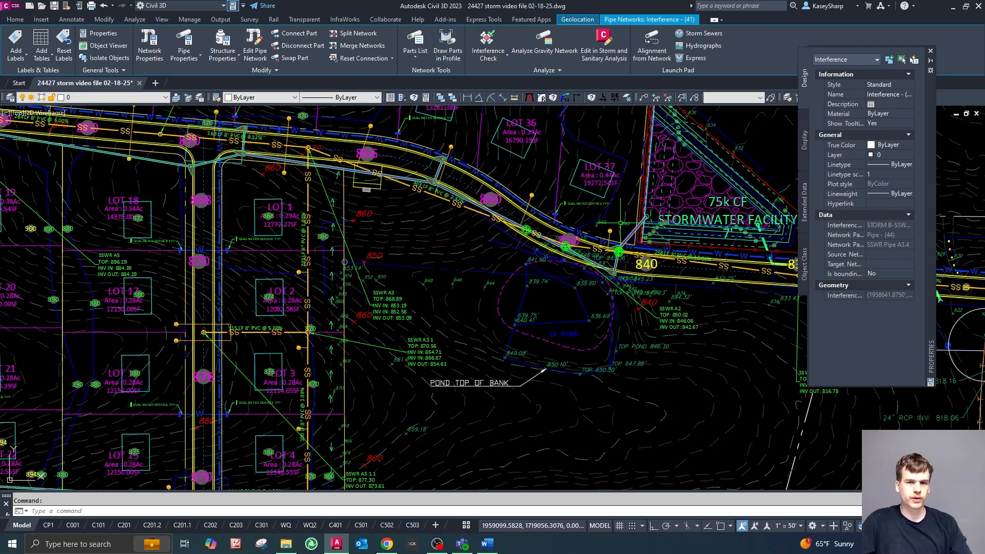
pyautogui.moveTo(472, 295)
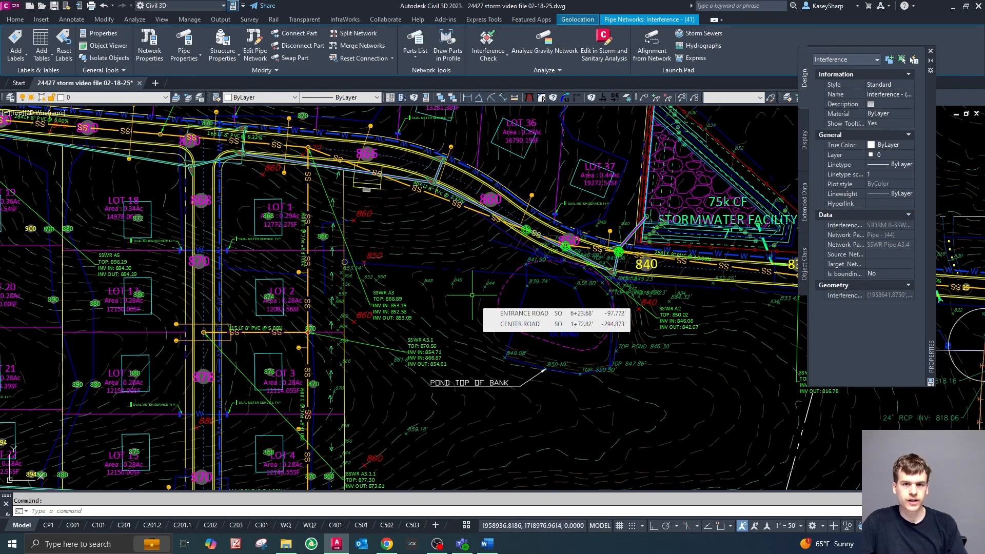
pyautogui.scroll(-3, 520, 287)
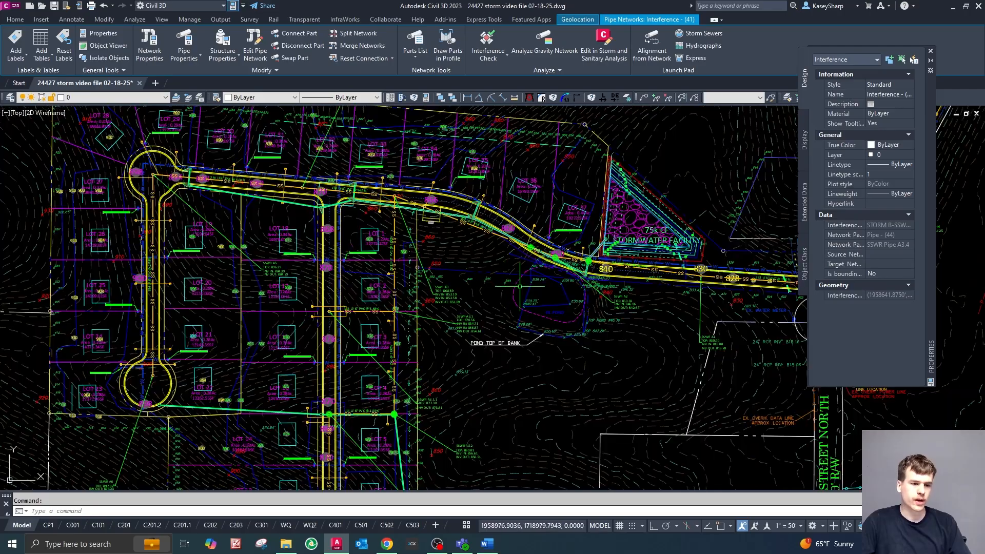
pyautogui.scroll(4, 510, 289)
pyautogui.scroll(-2, 482, 293)
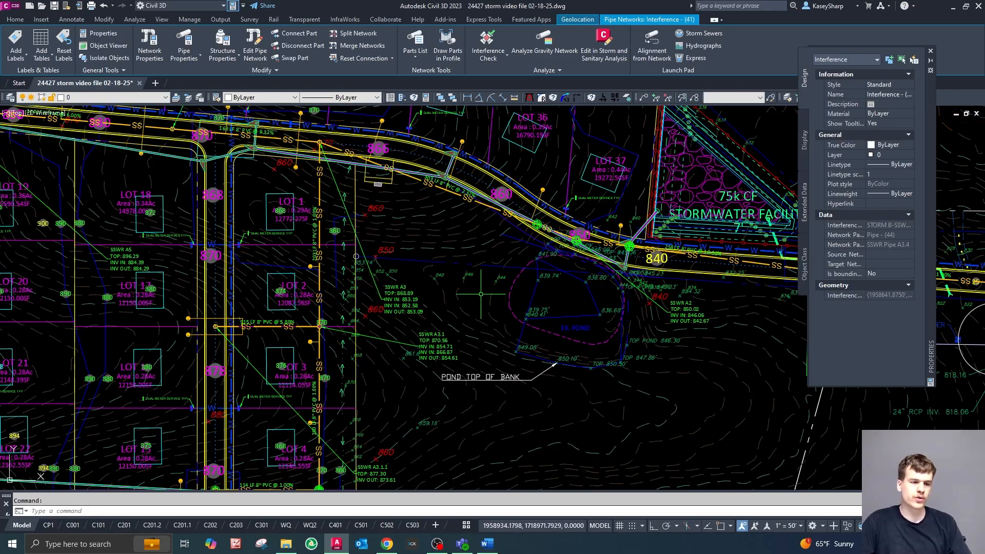